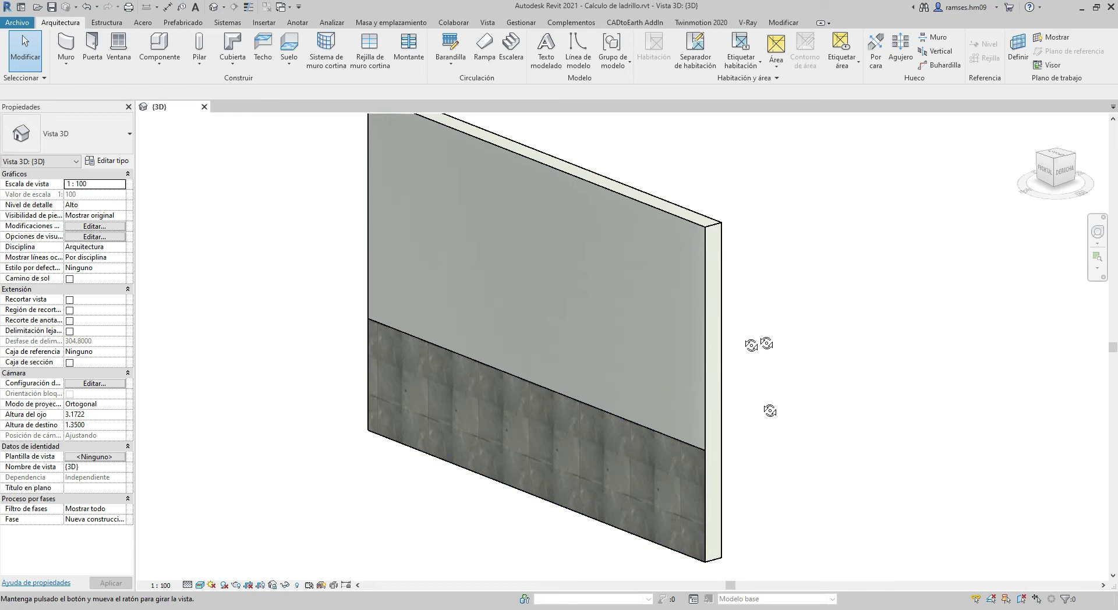
# Step: Orbit and zoom the 3D view so the whole Muro de Ladrillo wall fits on screen
pyautogui.moveTo(766, 343)
pyautogui.keyDown('shift'); pyautogui.mouseDown(button='middle')
pyautogui.moveTo(736, 520)
pyautogui.moveTo(752, 495)
pyautogui.mouseUp(button='middle'); pyautogui.keyUp('shift')
pyautogui.scroll(-2, 737, 520)
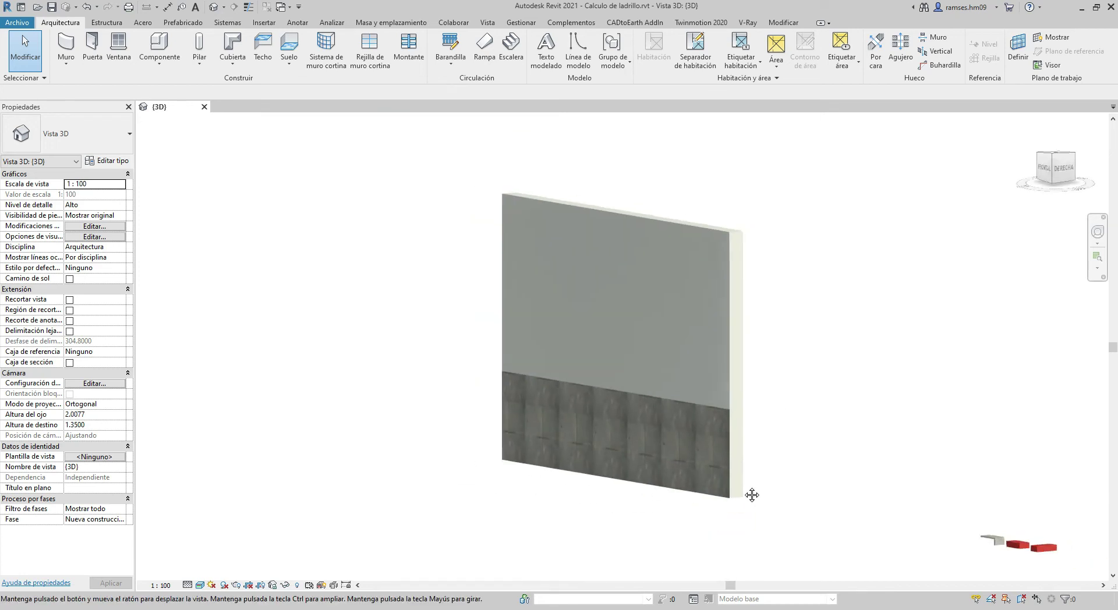
pyautogui.scroll(3, 751, 399)
pyautogui.scroll(-1, 752, 398)
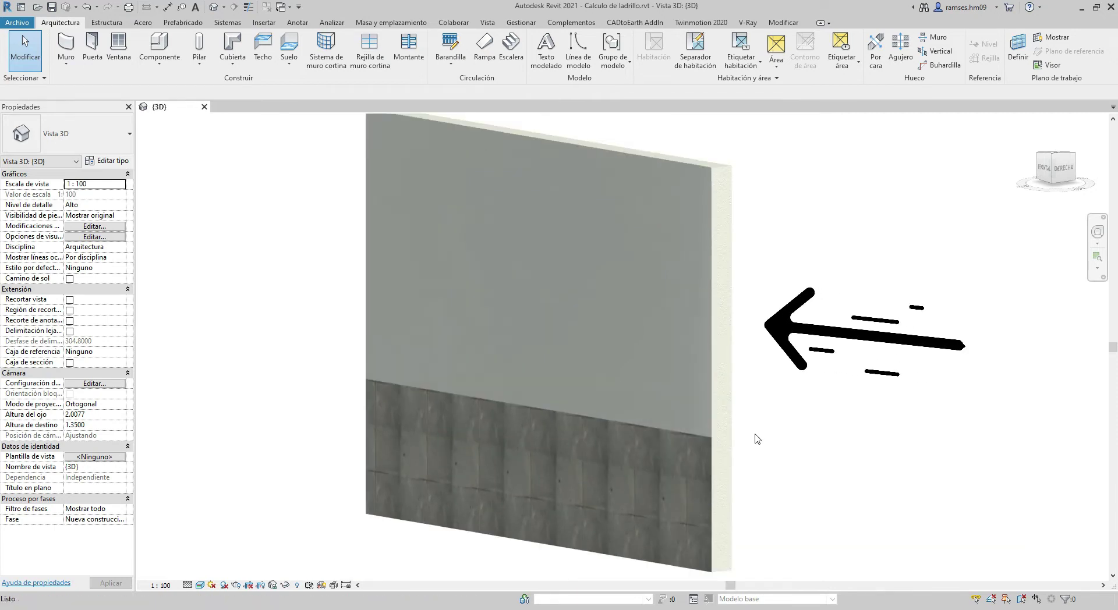
pyautogui.scroll(-1, 757, 439)
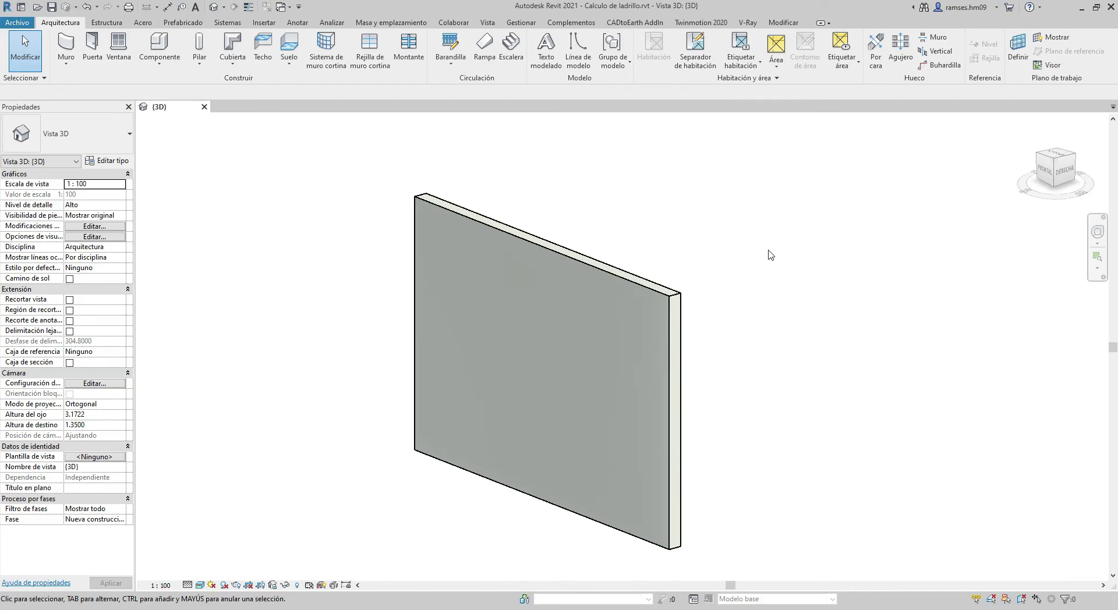
# Step: Duplicate the wall's Muro de Ladrillo type as a new type named 'Muro Doble Acabado'
pyautogui.click(634, 284)
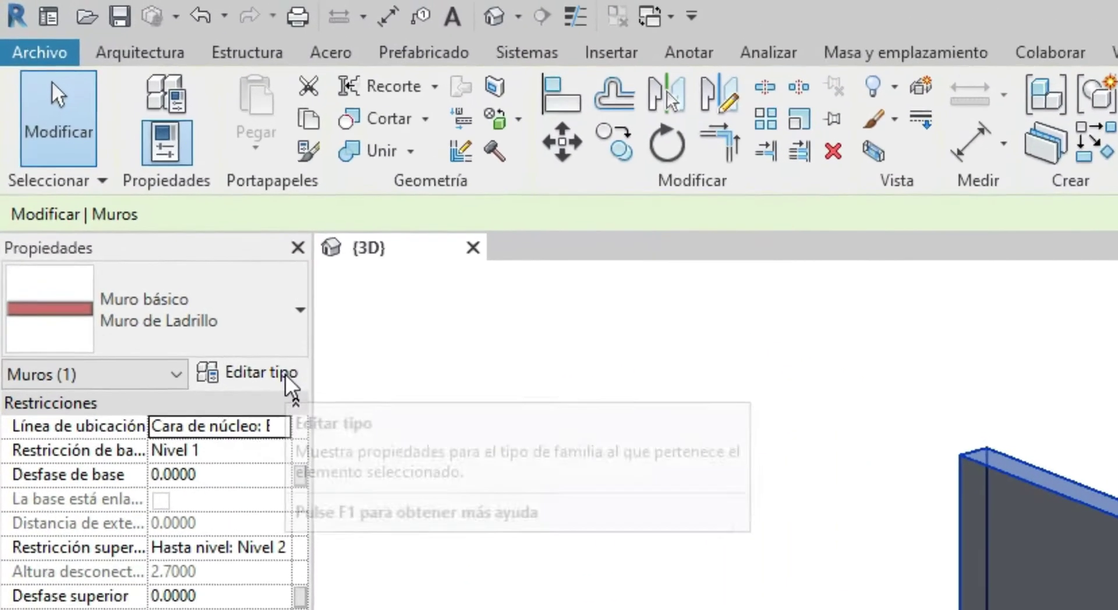
pyautogui.click(204, 266)
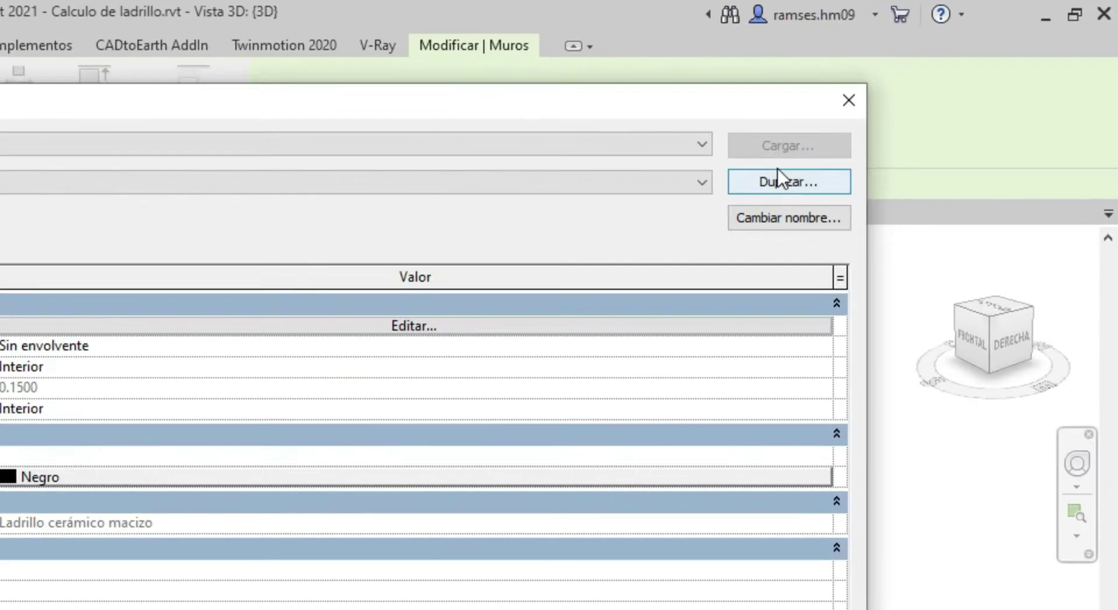
pyautogui.click(953, 91)
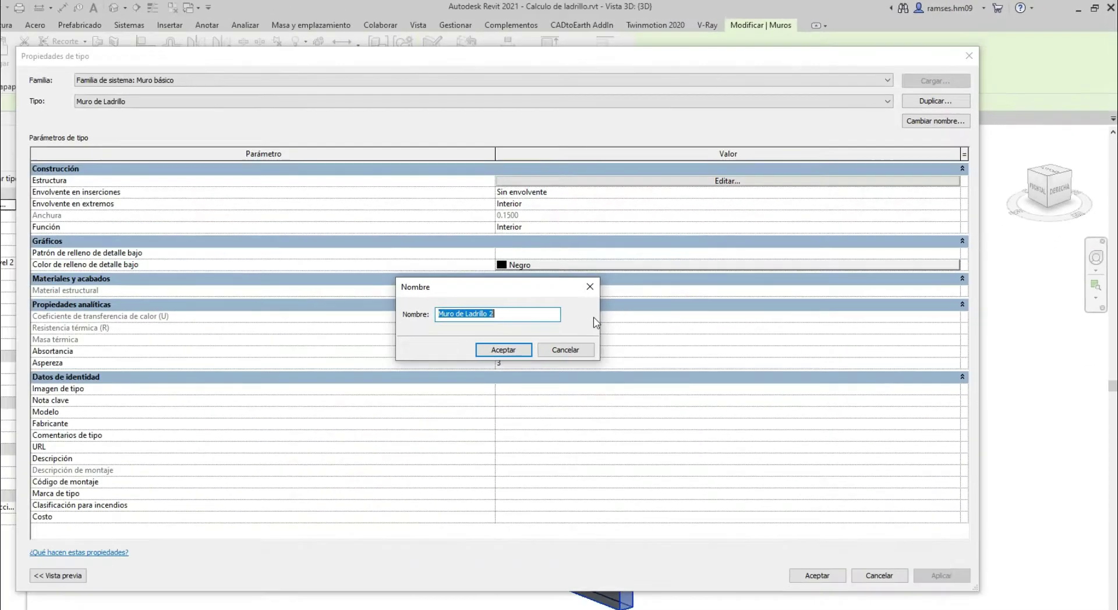
pyautogui.press('BackSpace')
pyautogui.press('BackSpace')
pyautogui.press('BackSpace')
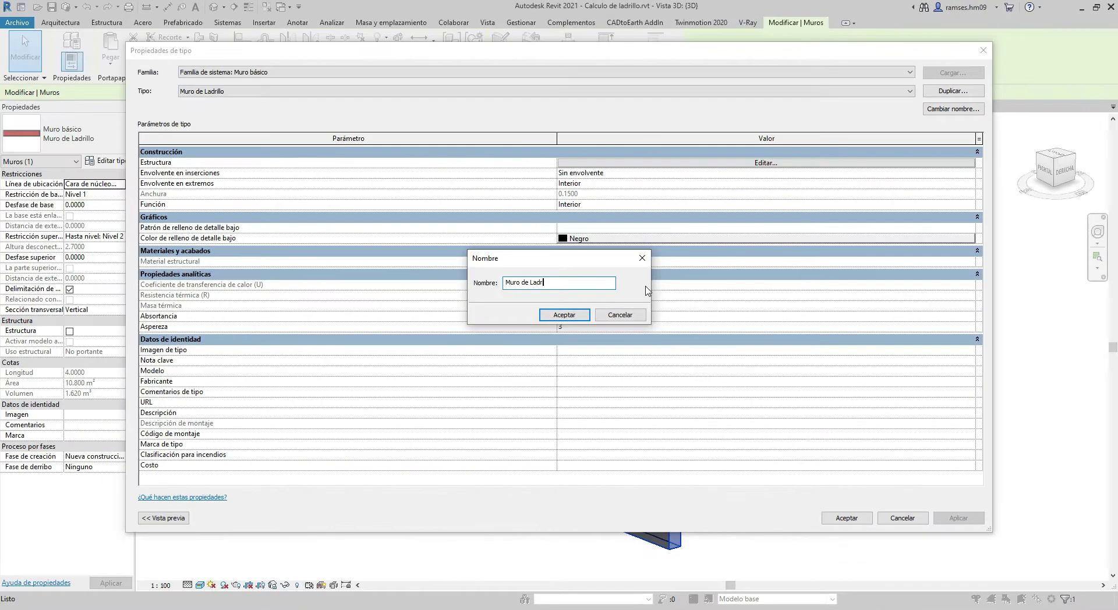
pyautogui.write('Dobl')
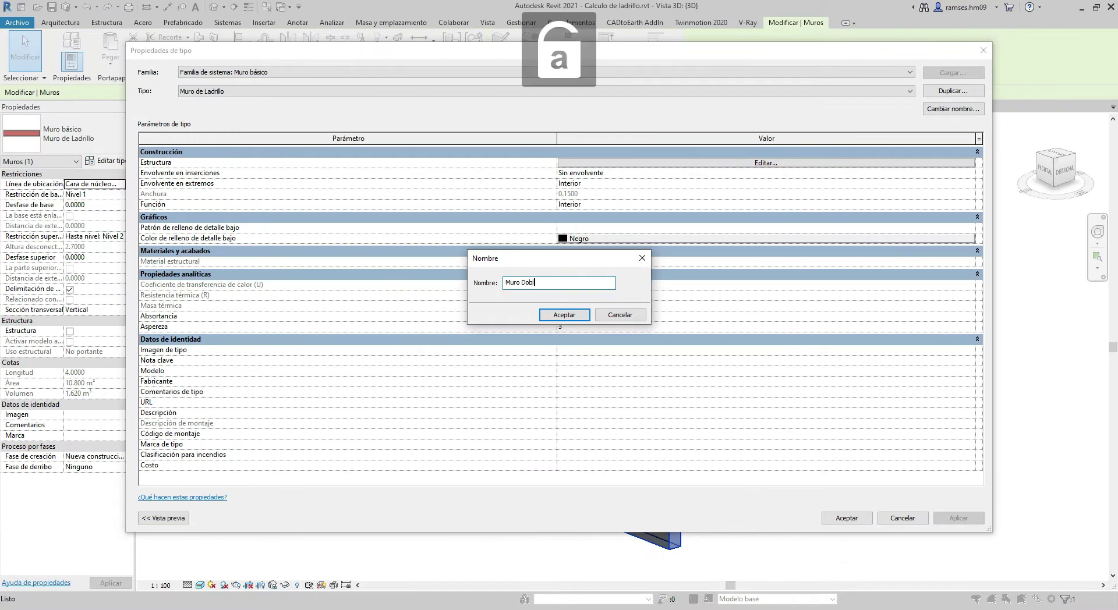
pyautogui.write('e Acabado')
pyautogui.press('Return')
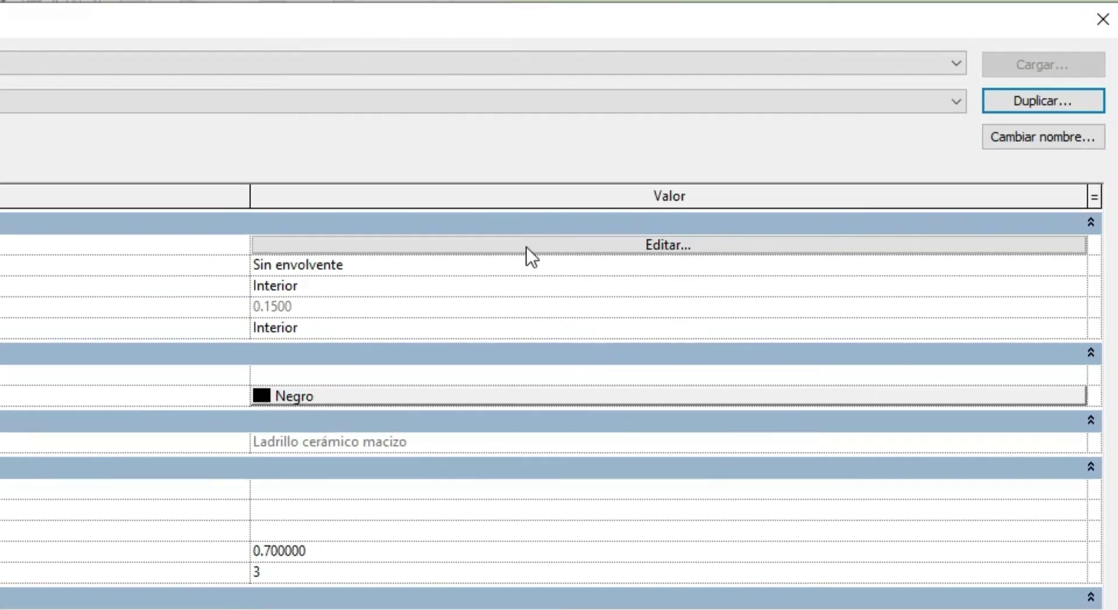
# Step: Open the new type's layer structure and show its preview as a section view
pyautogui.click(526, 247)
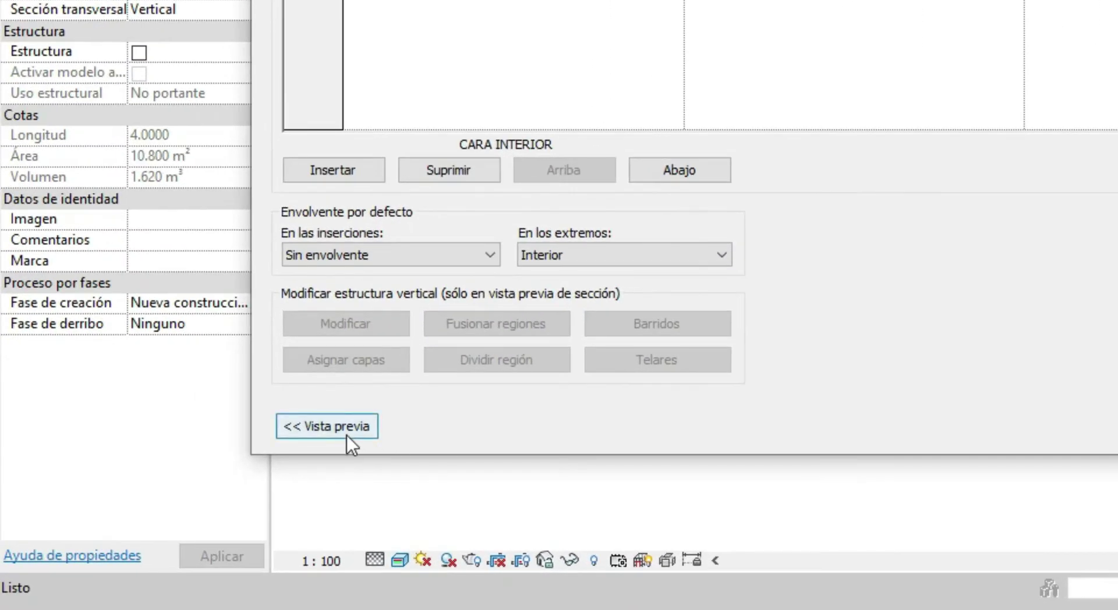
pyautogui.click(347, 434)
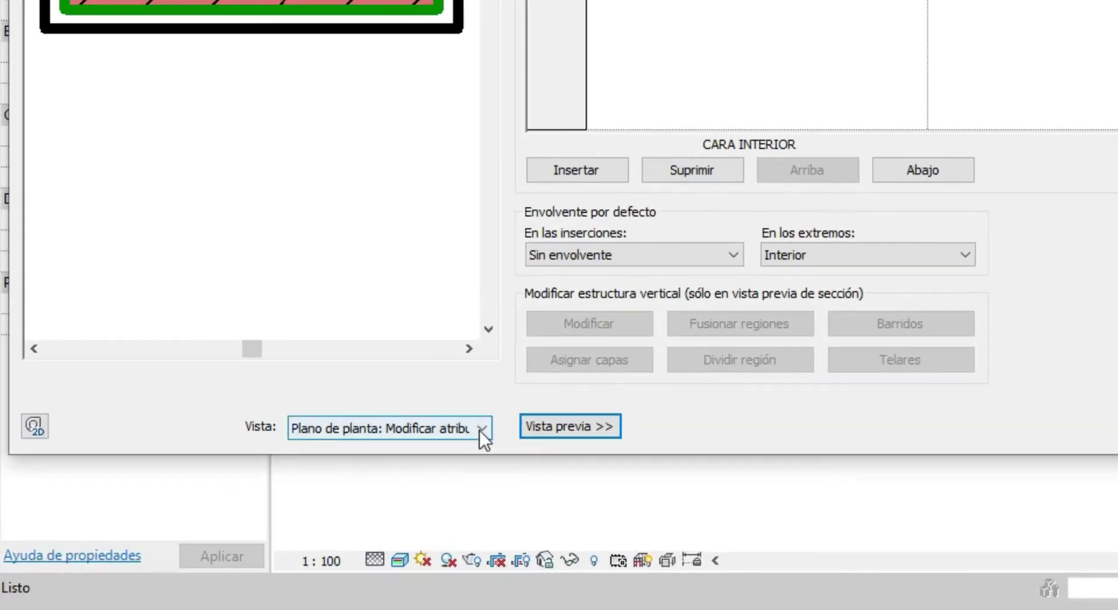
pyautogui.click(242, 519)
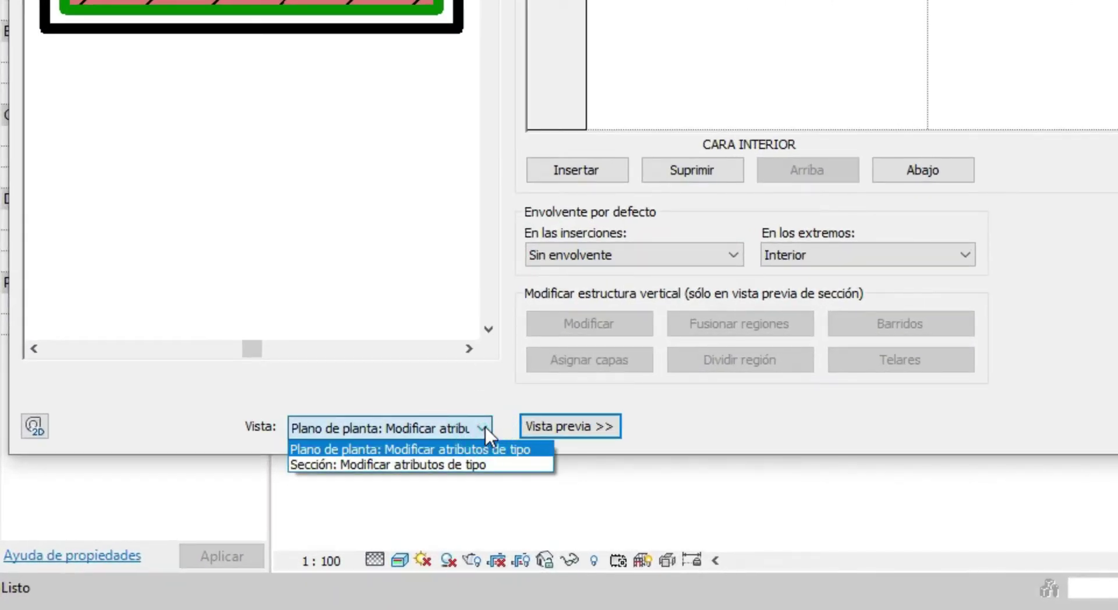
pyautogui.click(466, 464)
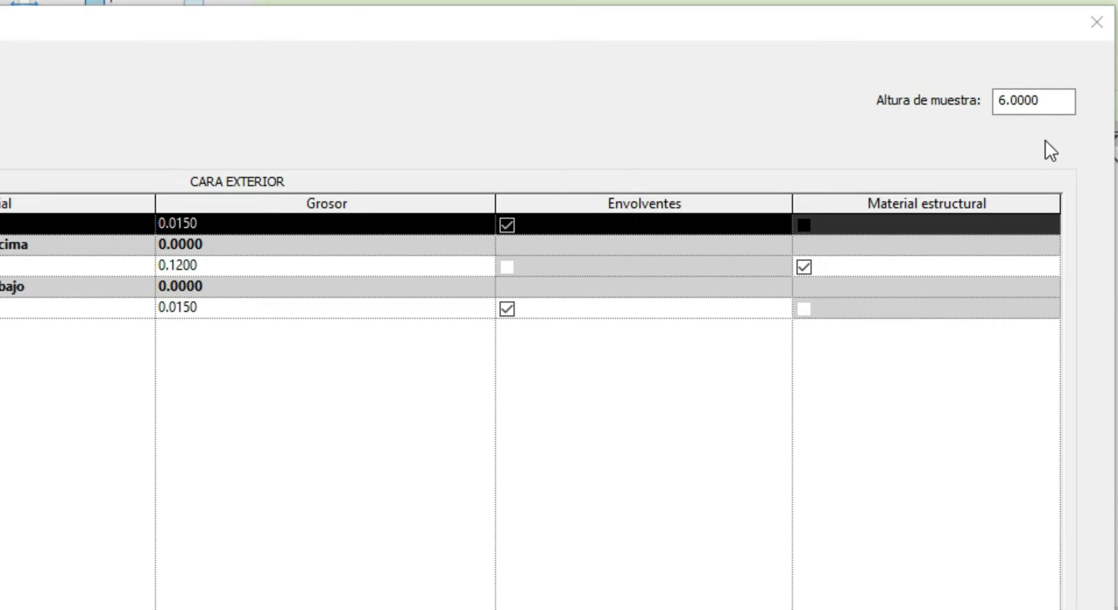
# Step: Set the preview sample height to 2.8000
pyautogui.click(1043, 100)
pyautogui.write('2.8')
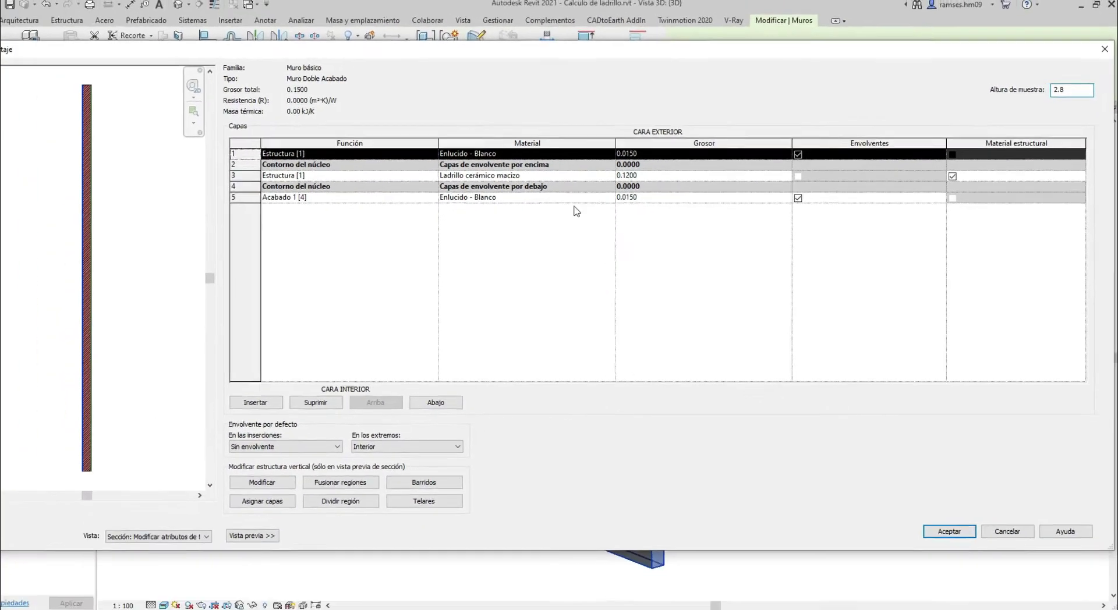
pyautogui.click(565, 276)
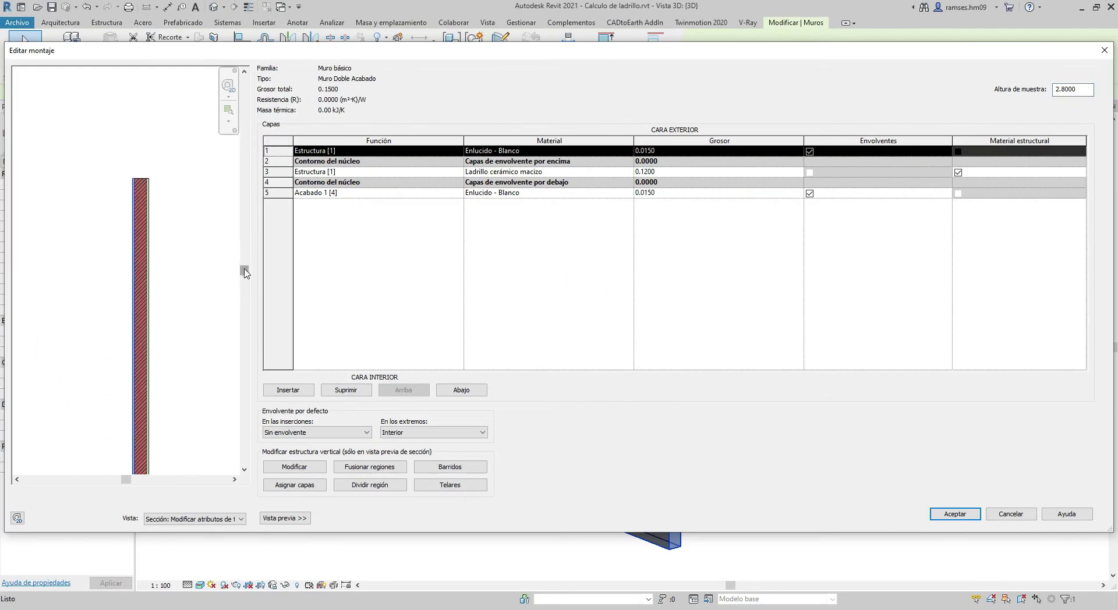
pyautogui.moveTo(245, 273); pyautogui.dragTo(245, 282)
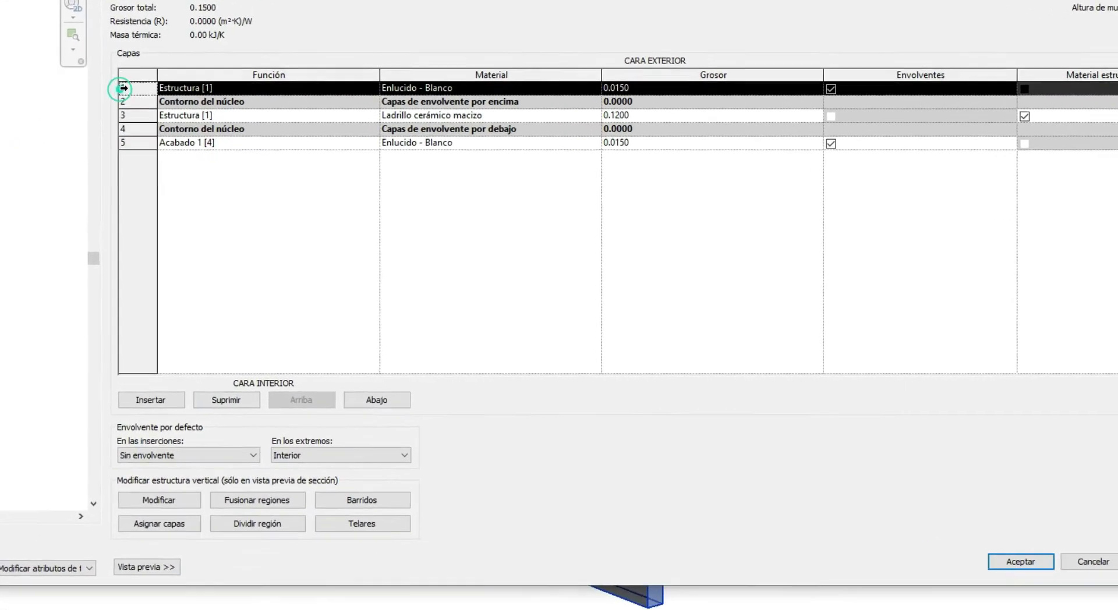
# Step: Insert a new exterior layer of cantera material, 0.0150 thick
pyautogui.click(68, 407)
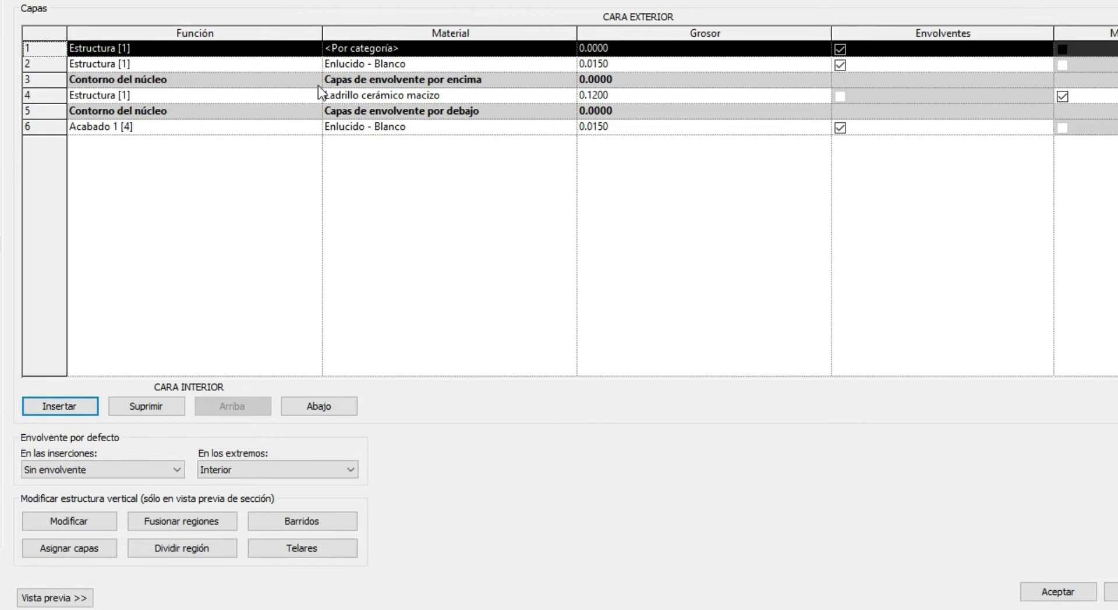
pyautogui.click(567, 50)
pyautogui.click(567, 49)
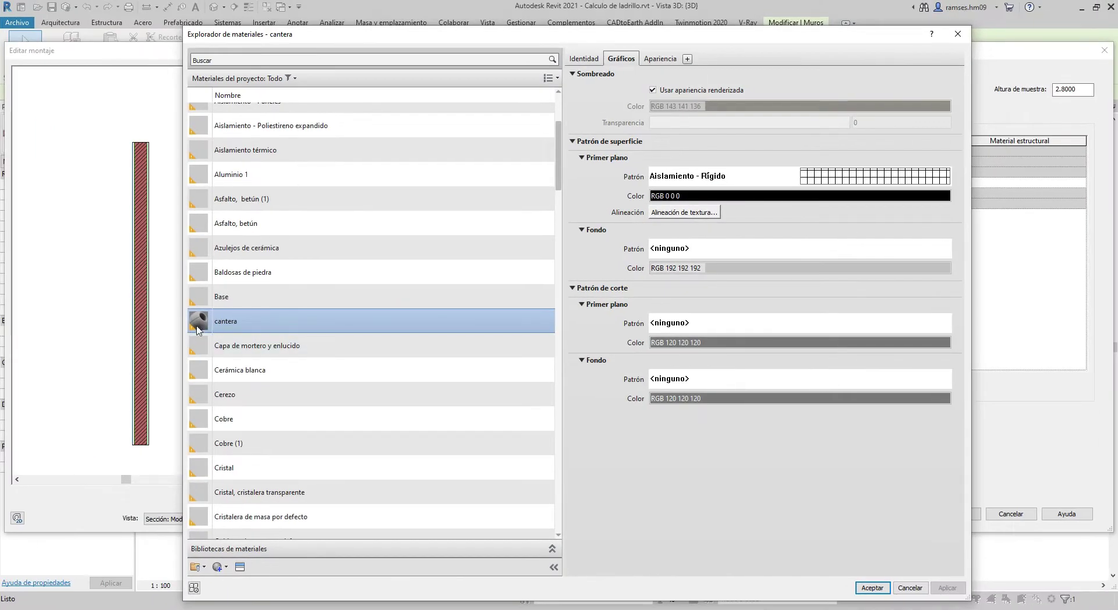
pyautogui.click(226, 327)
pyautogui.click(871, 589)
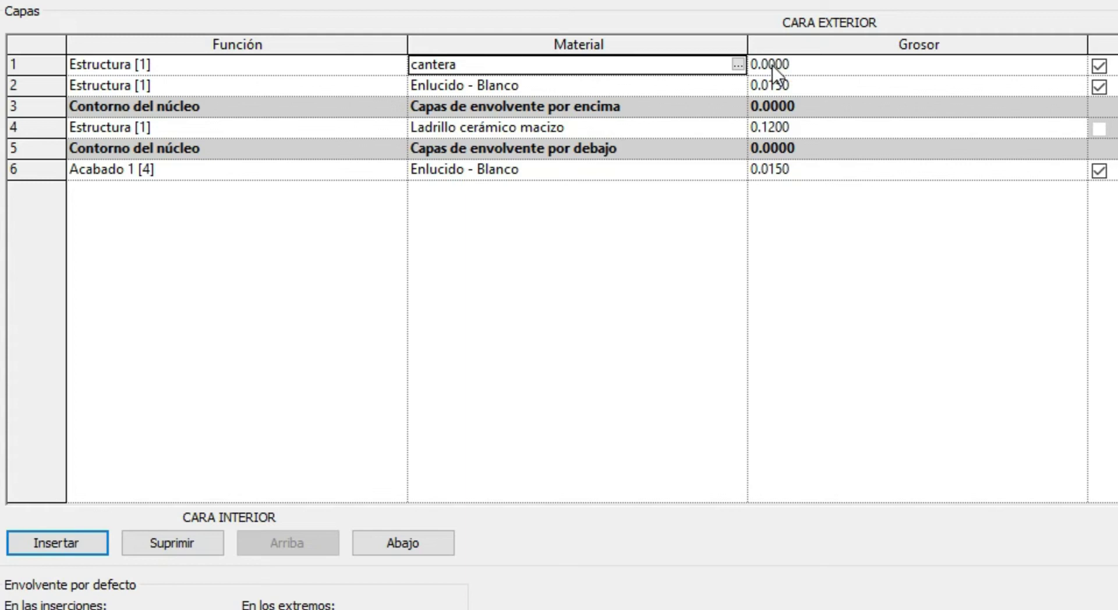
pyautogui.click(773, 66)
pyautogui.write('15')
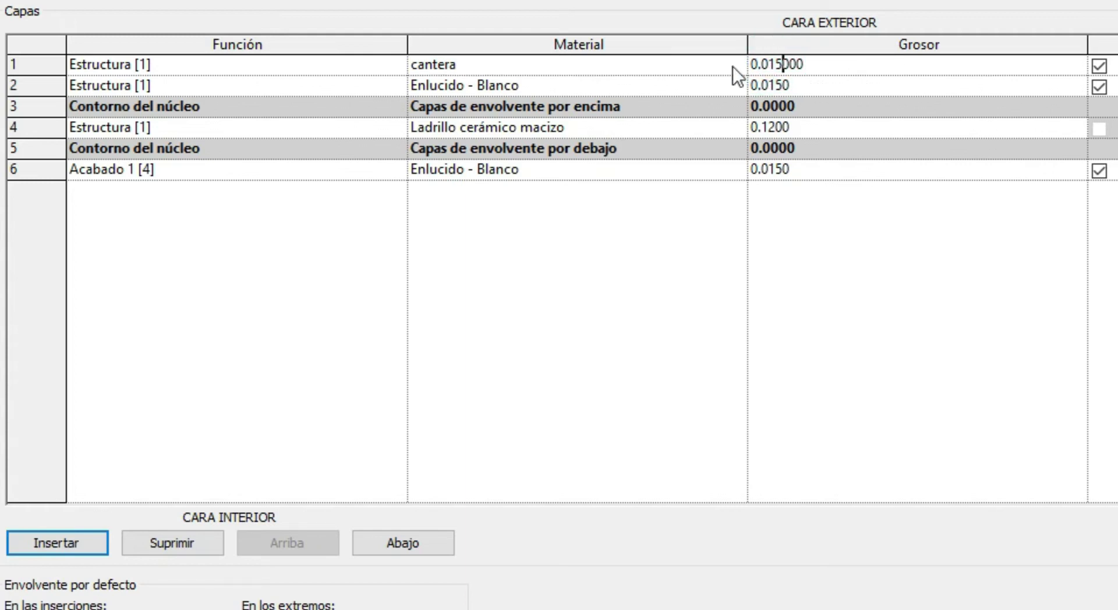
pyautogui.click(709, 61)
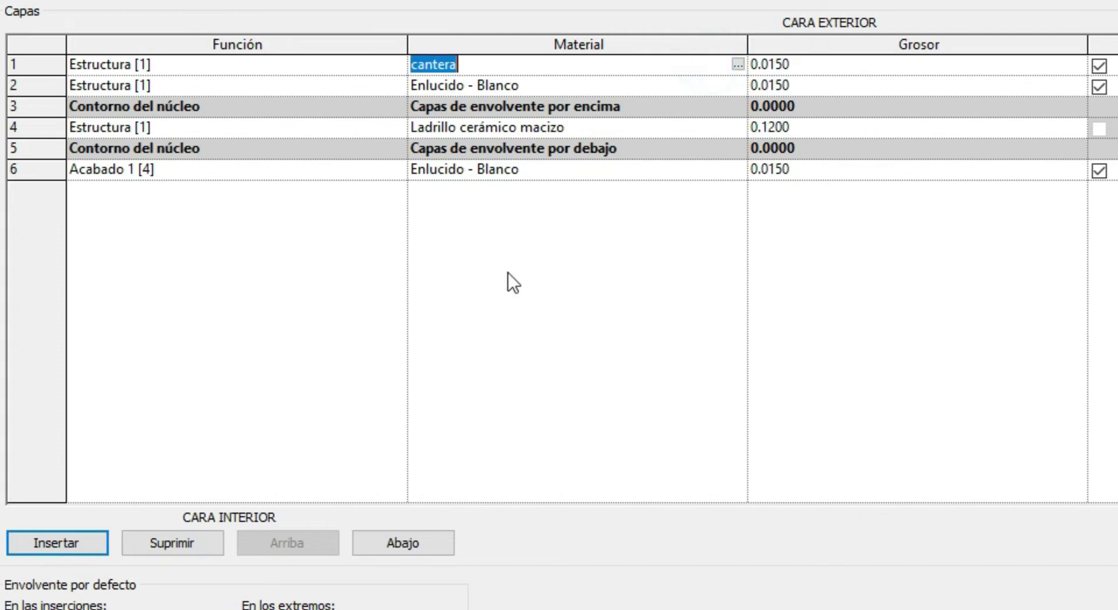
# Step: Move the cantera layer down one row, just inside the exterior Enlucido - Blanco layer
pyautogui.click(17, 68)
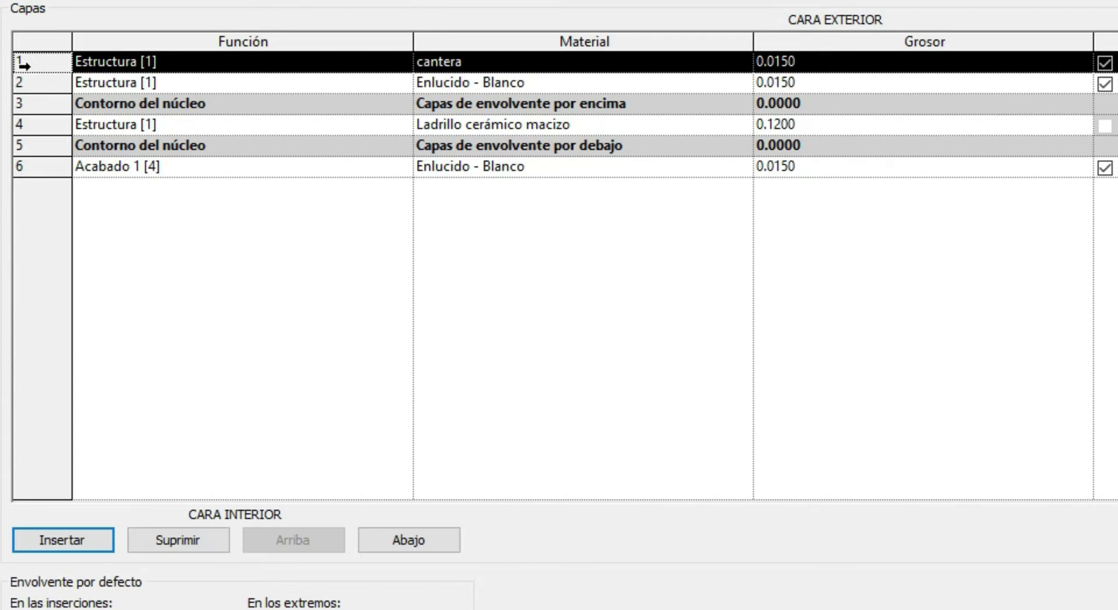
pyautogui.click(435, 541)
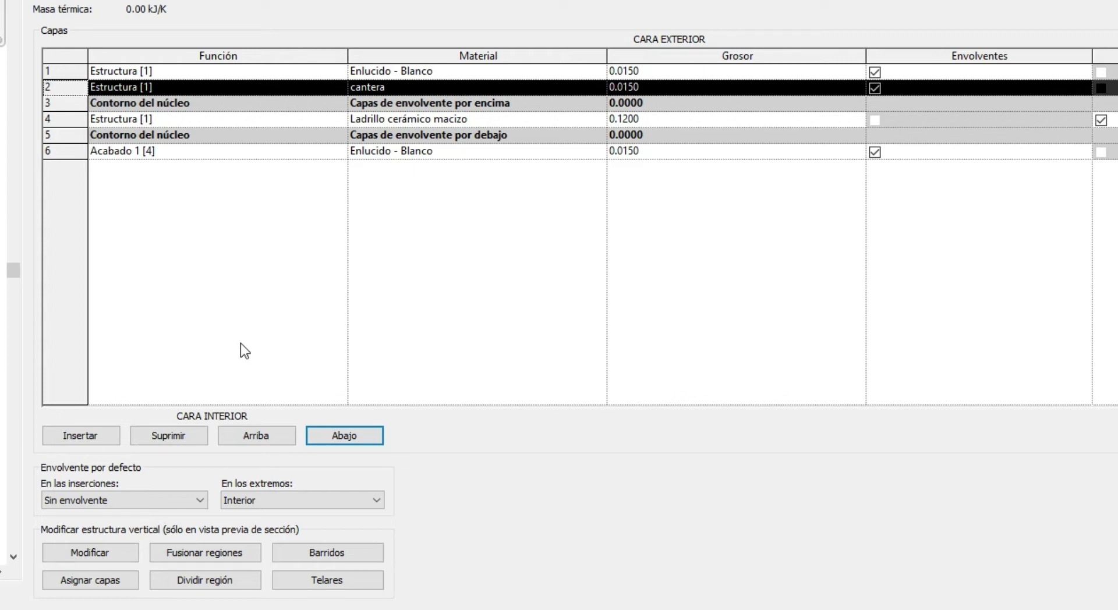
pyautogui.click(50, 85)
# Step: Split the exterior Enlucido - Blanco layer in the section preview 0.90 m above the base
pyautogui.click(93, 585)
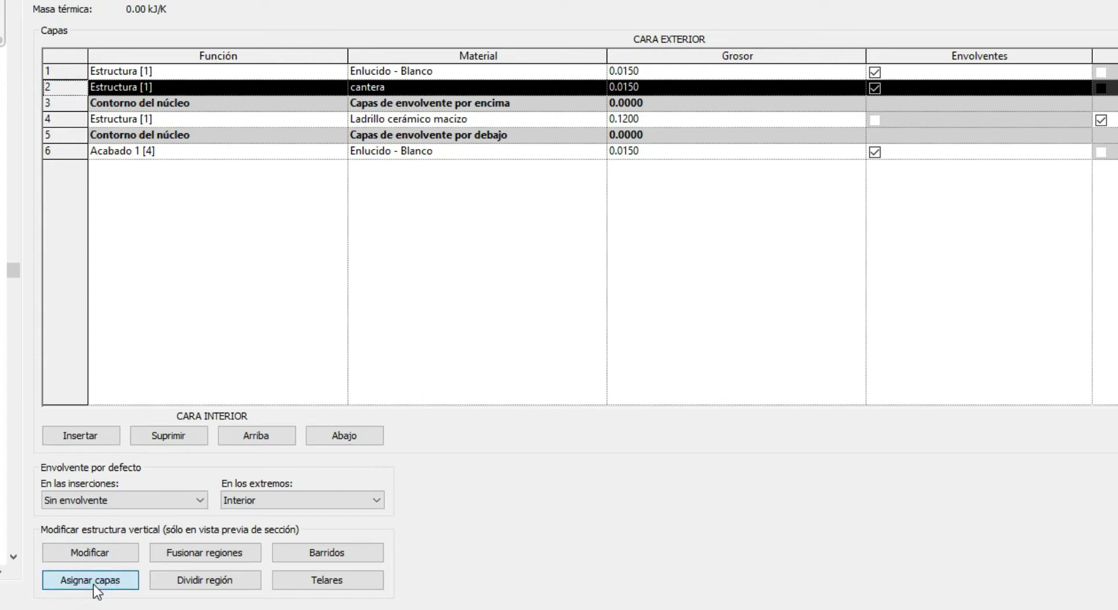
pyautogui.click(60, 75)
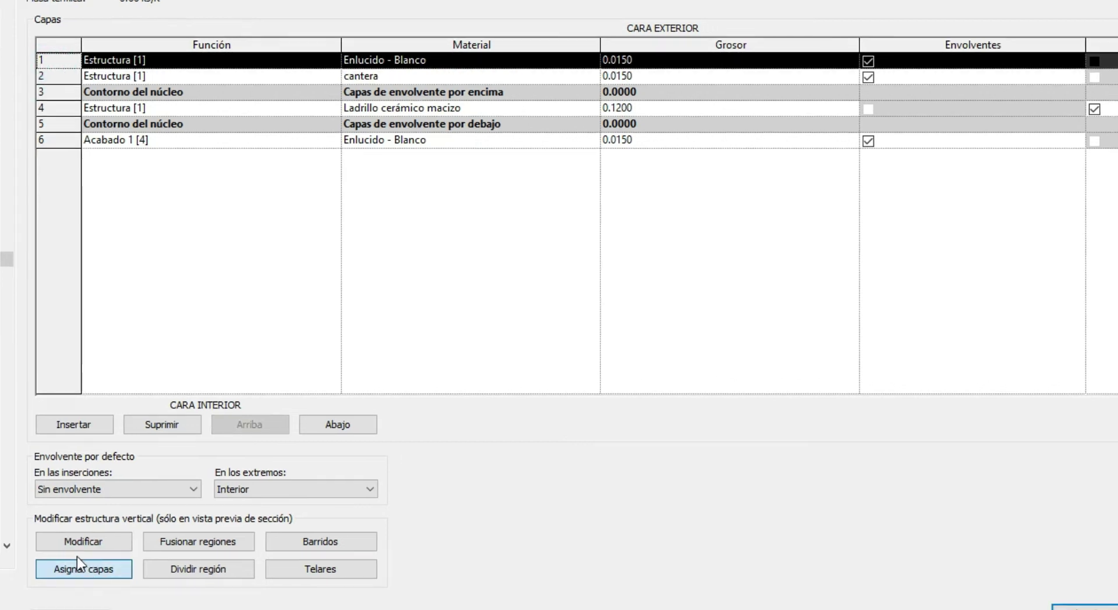
pyautogui.scroll(2, 7, 250)
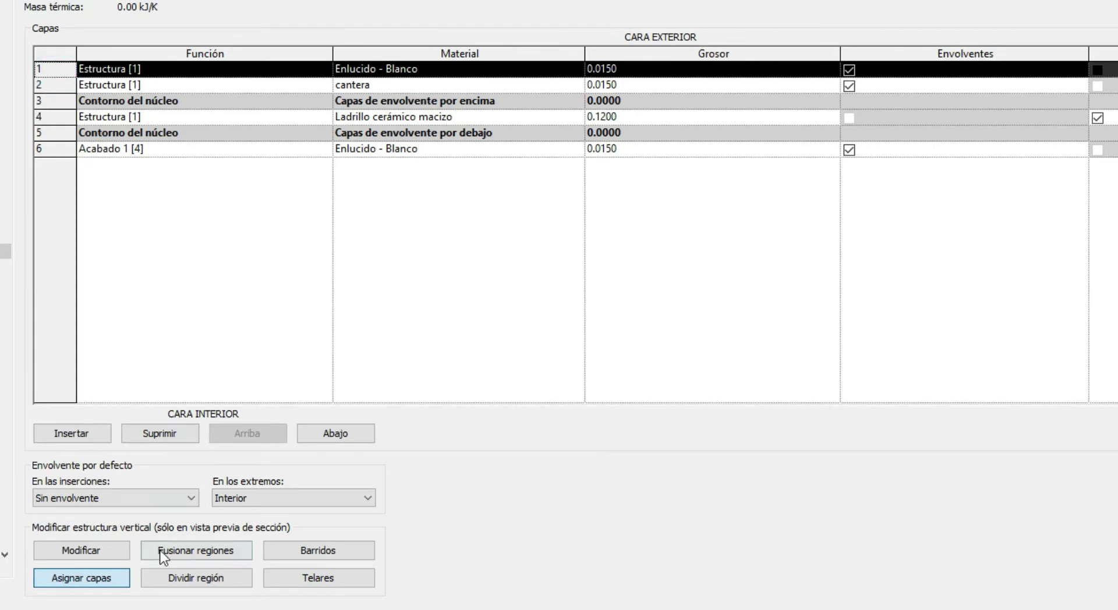
pyautogui.click(181, 581)
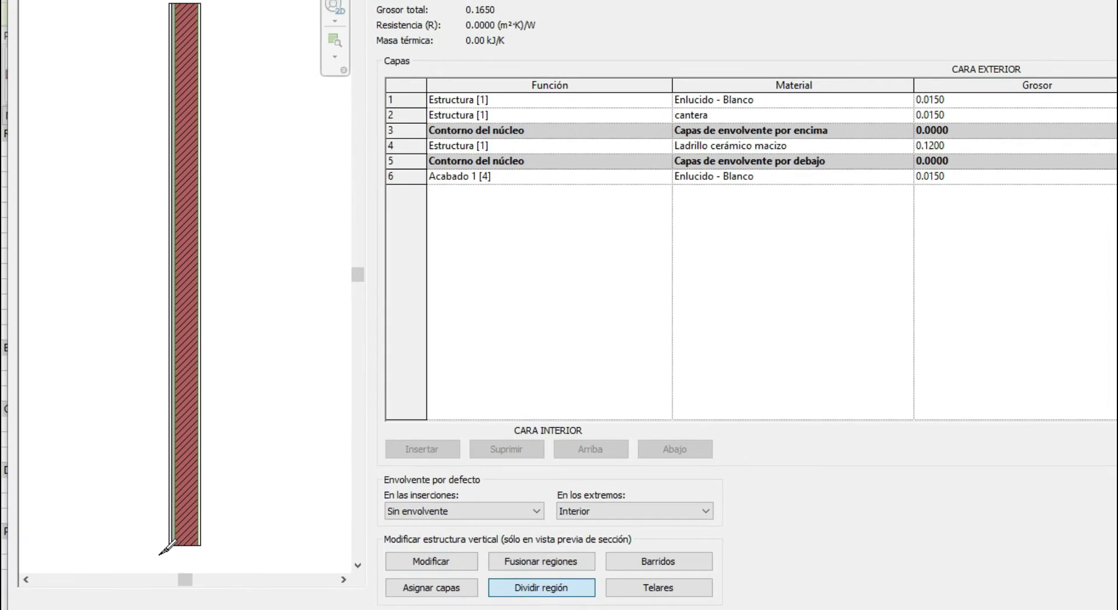
pyautogui.scroll(2, 165, 550)
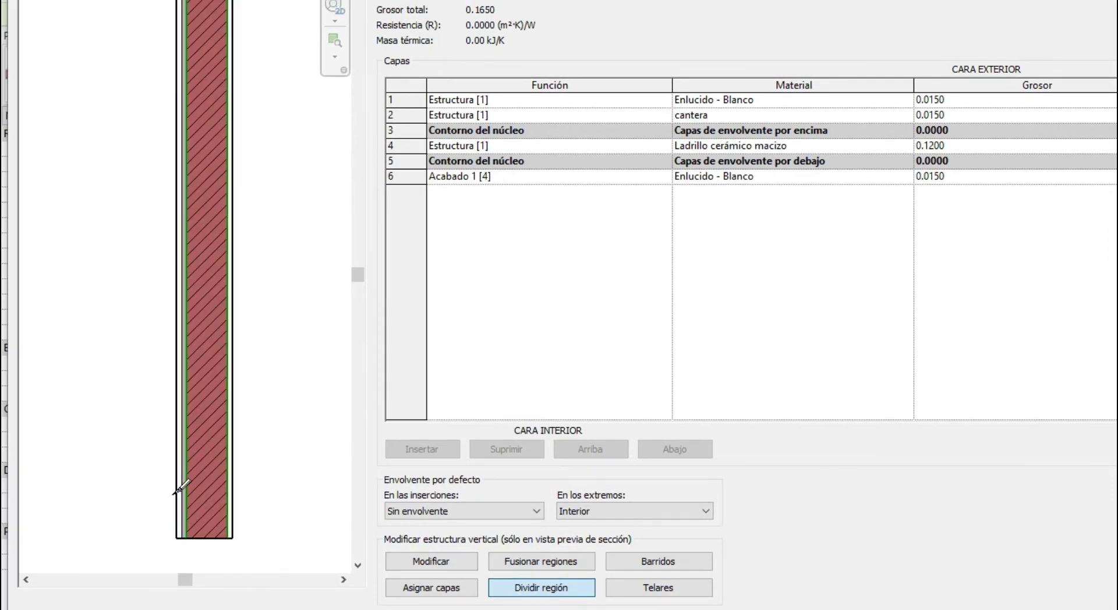
pyautogui.scroll(1, 181, 357)
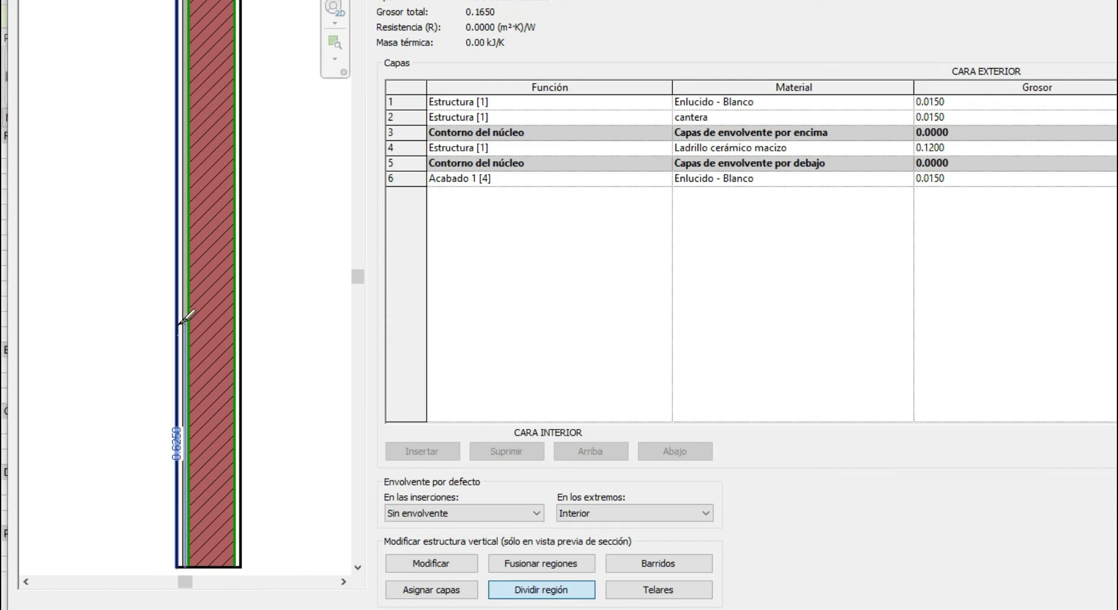
pyautogui.scroll(1, 183, 317)
pyautogui.scroll(1, 183, 315)
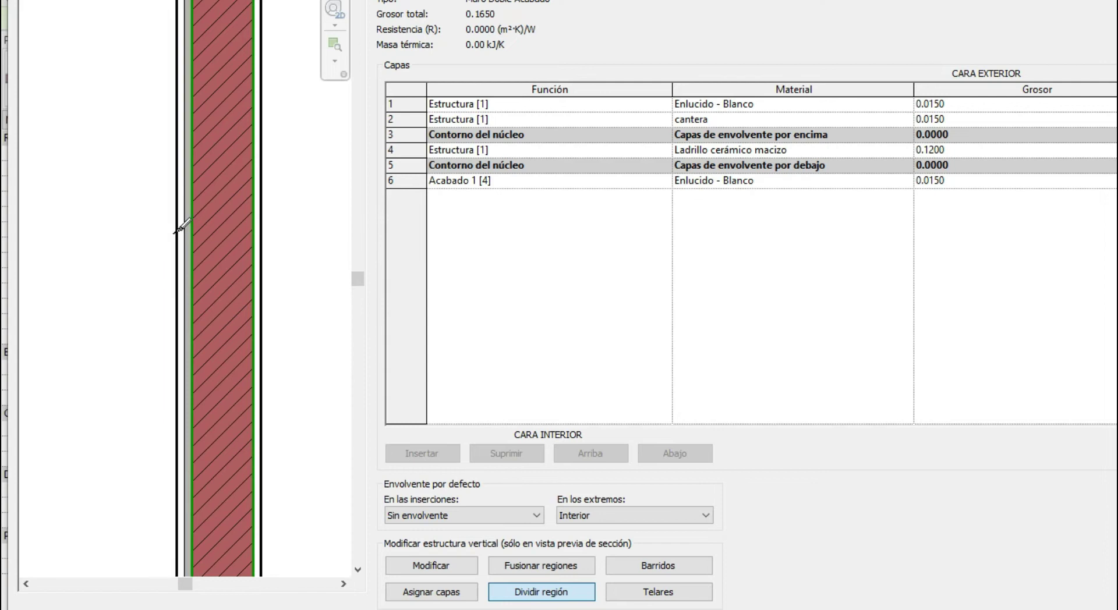
pyautogui.scroll(1, 181, 224)
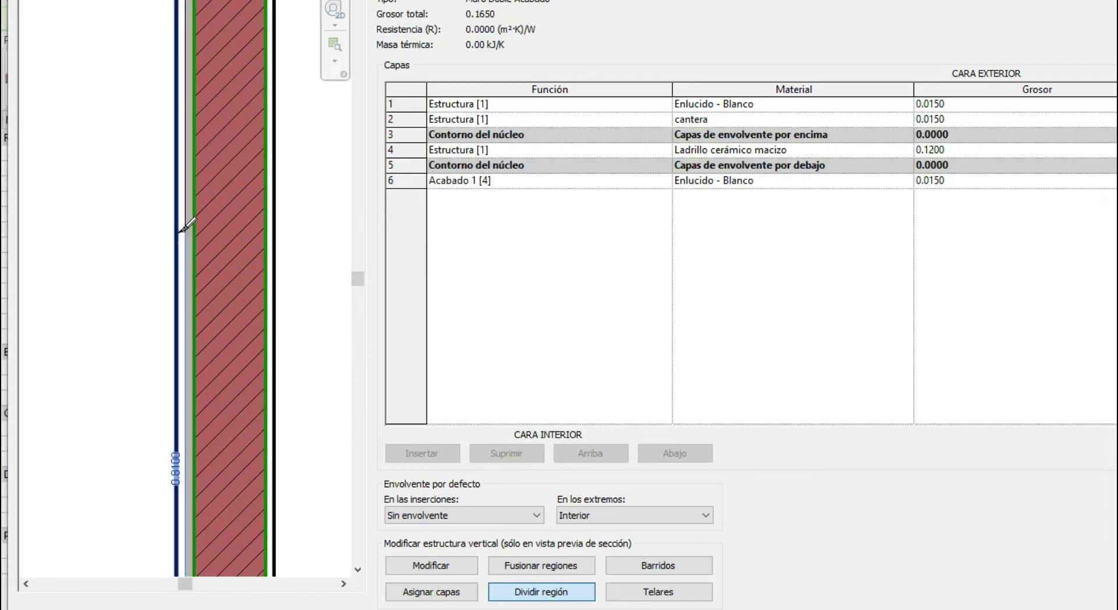
pyautogui.click(180, 180)
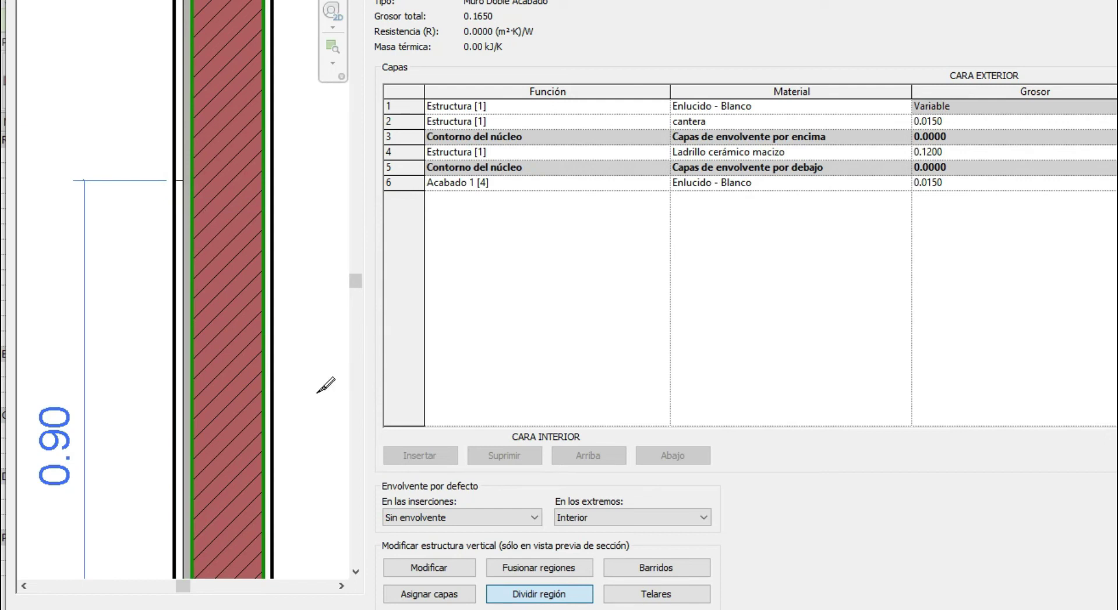
# Step: Zoom the section preview and select the cantera layer in the structure list
pyautogui.scroll(-2, 149, 342)
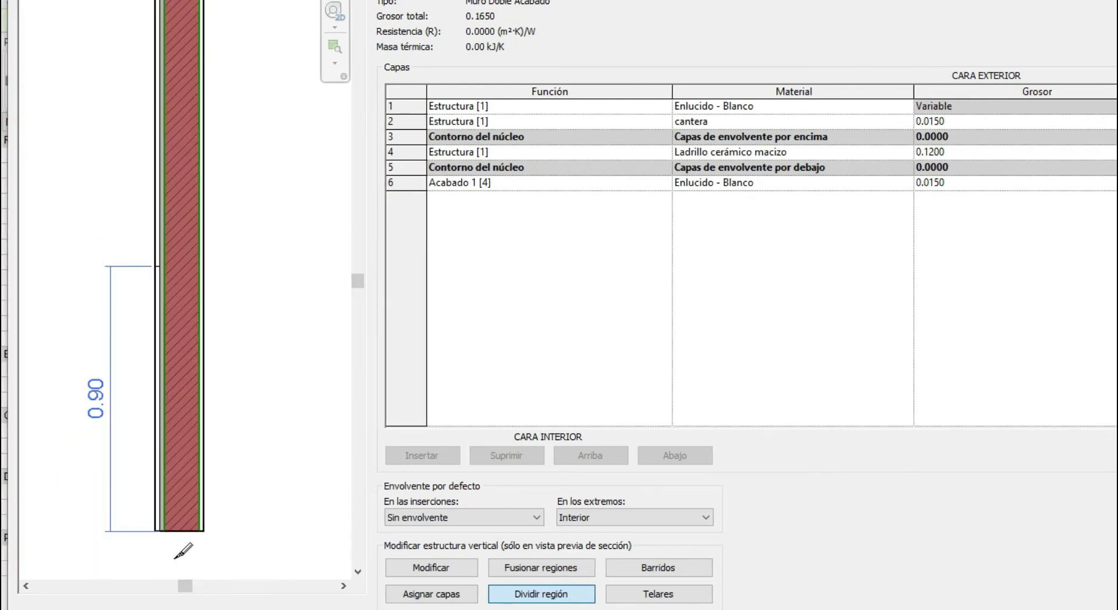
pyautogui.scroll(-1, 150, 306)
pyautogui.scroll(1, 92, 527)
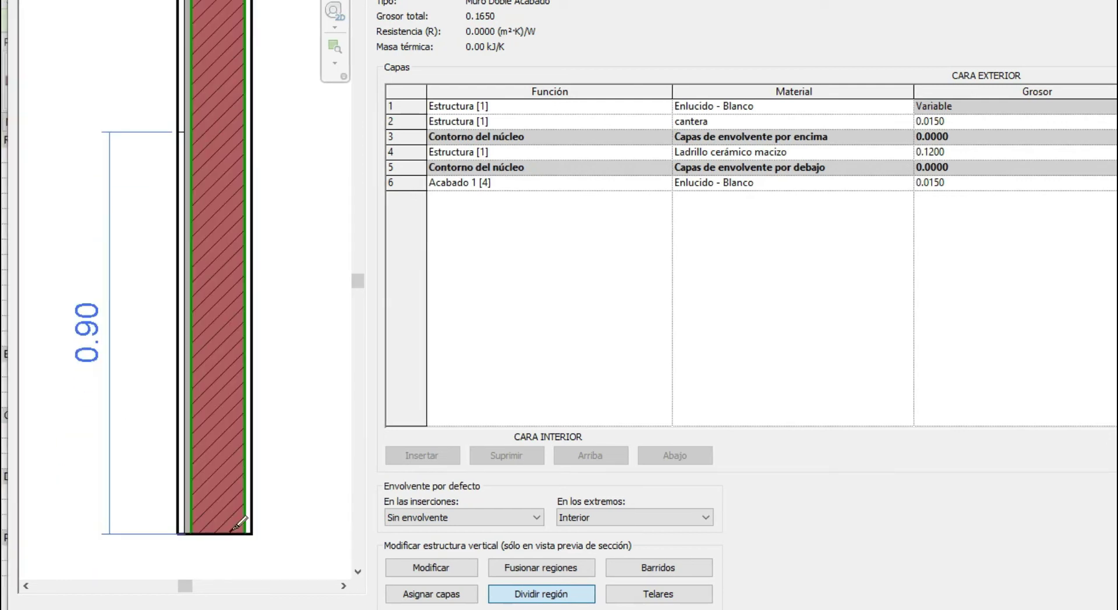
pyautogui.scroll(1, 239, 506)
pyautogui.scroll(1, 224, 502)
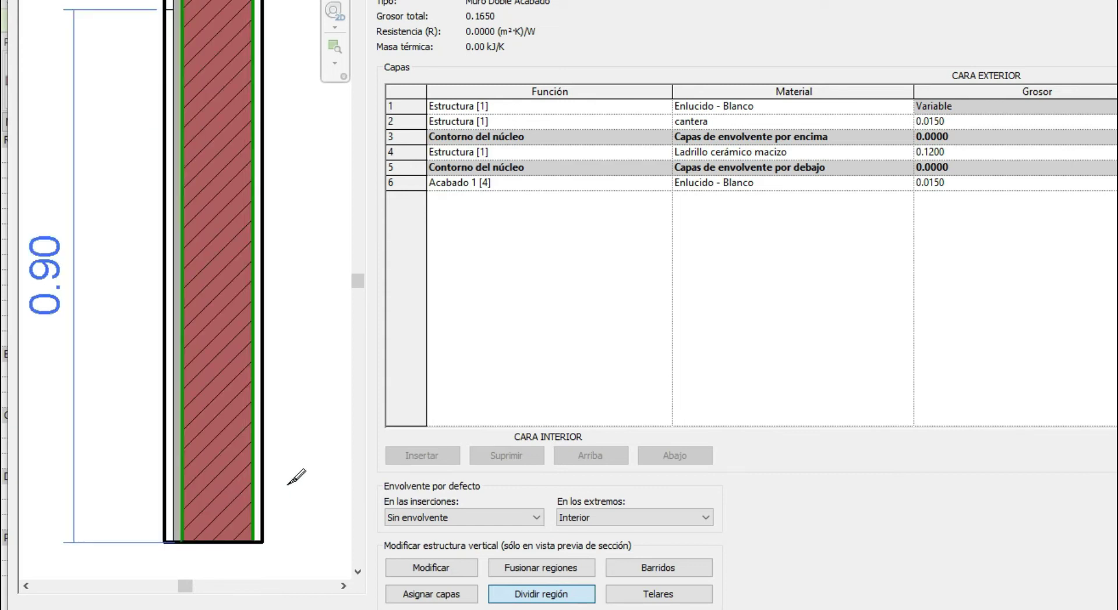
pyautogui.click(401, 123)
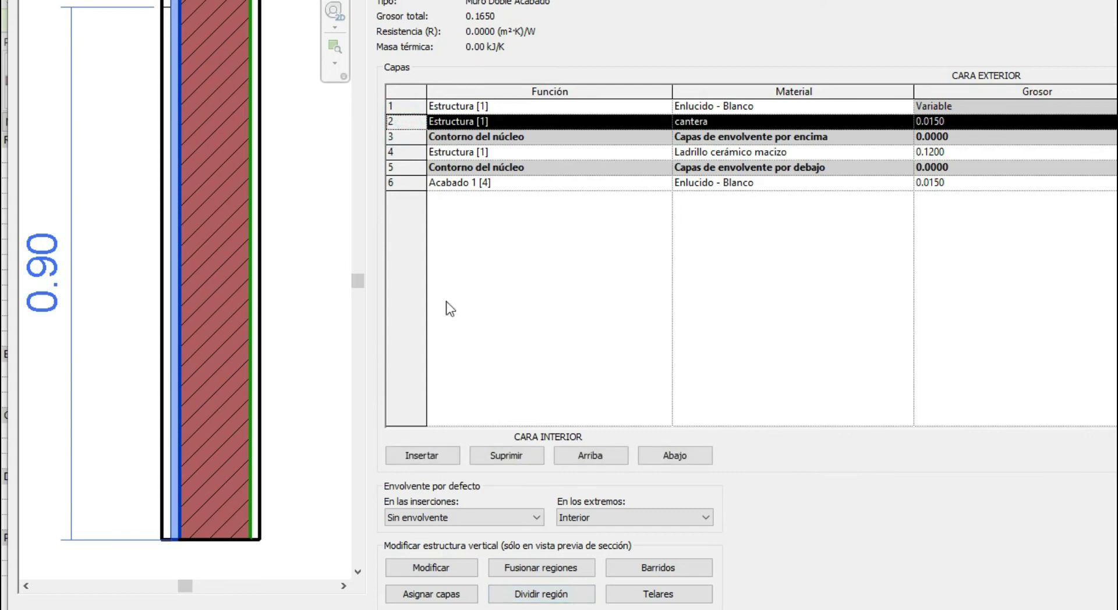
# Step: Split the cantera layer at the same 0.90 m line so its thickness also reads Variable
pyautogui.click(569, 594)
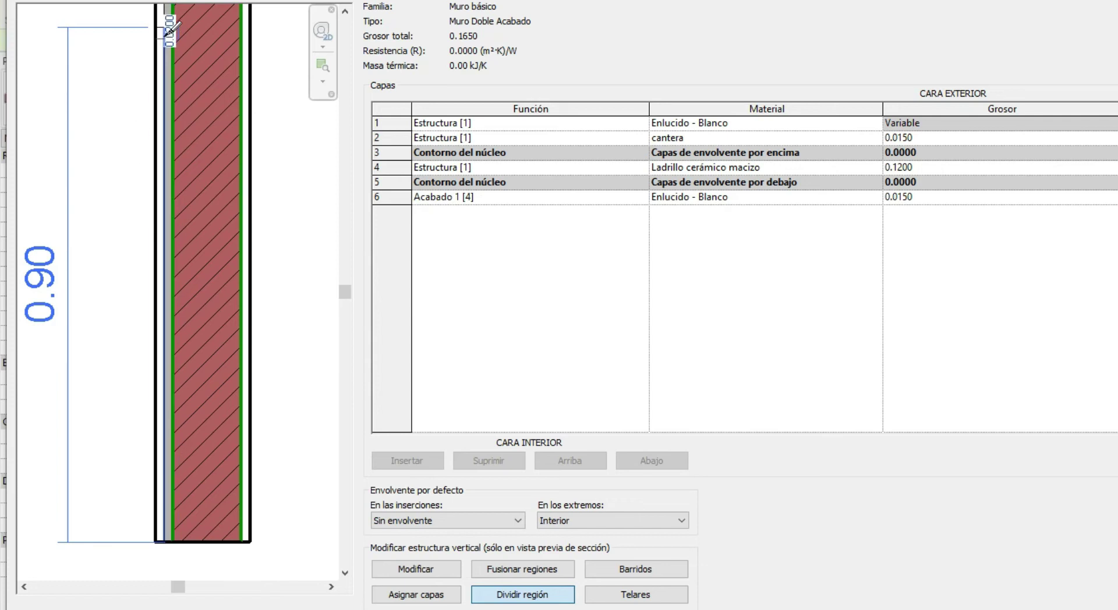
pyautogui.scroll(1, 168, 29)
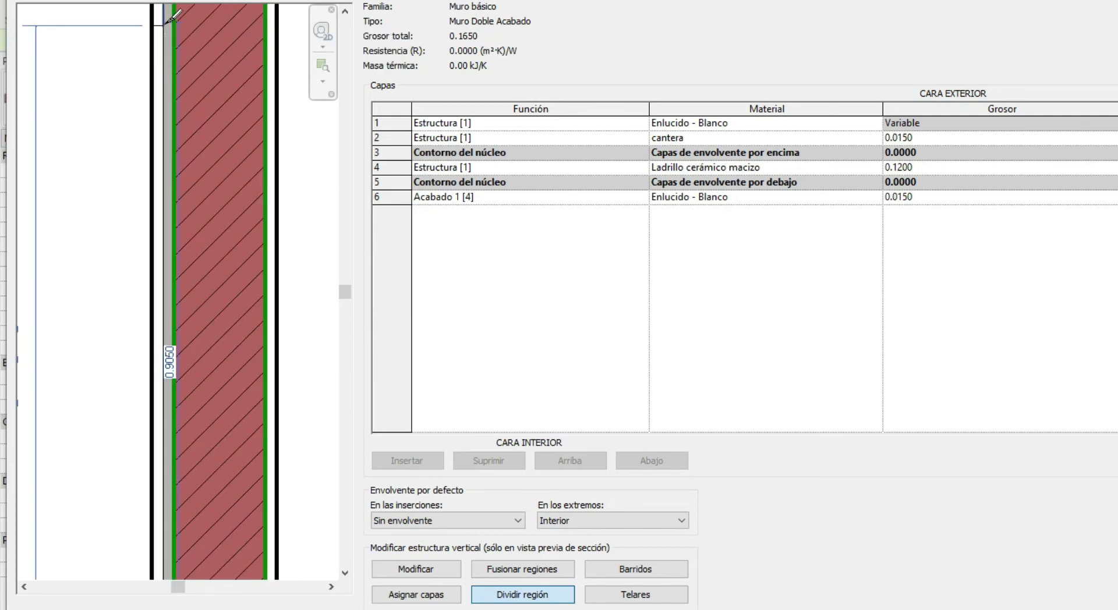
pyautogui.click(167, 25)
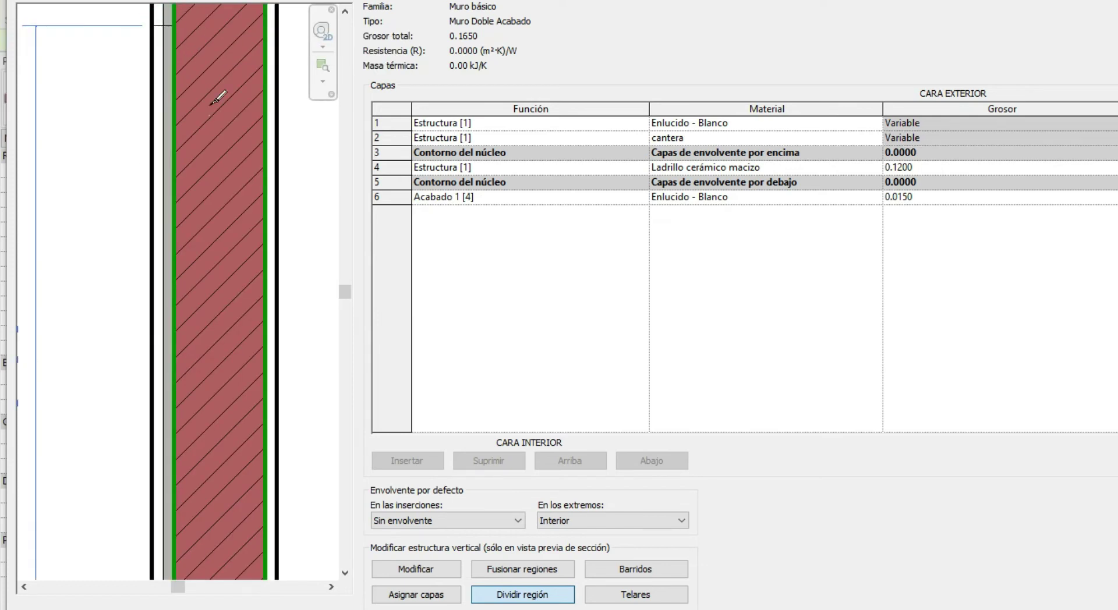
pyautogui.scroll(3, 233, 70)
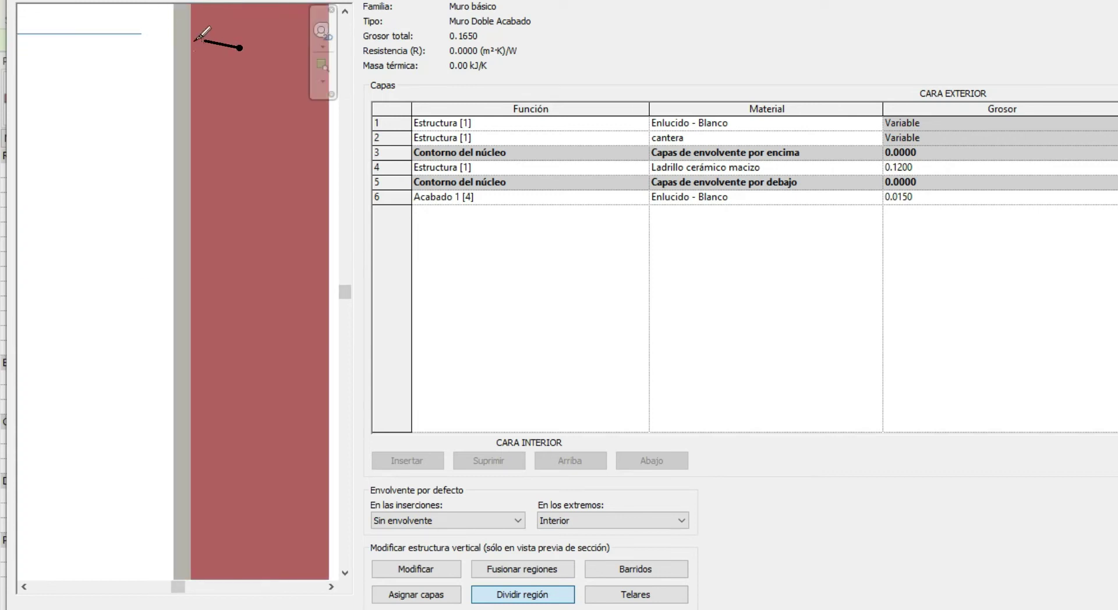
pyautogui.scroll(-2, 186, 99)
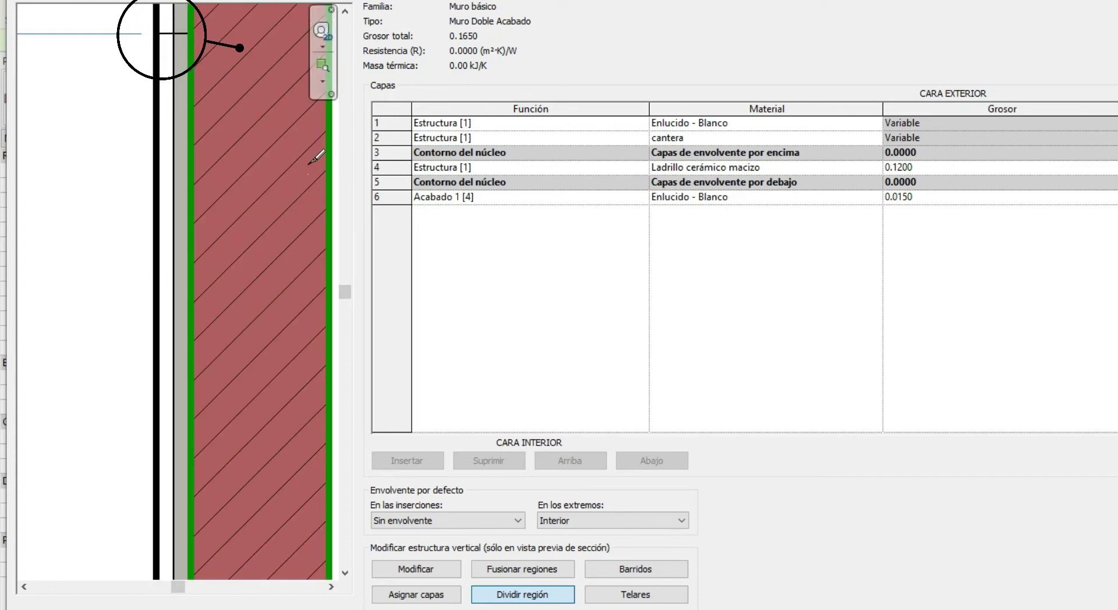
pyautogui.scroll(-3, 319, 218)
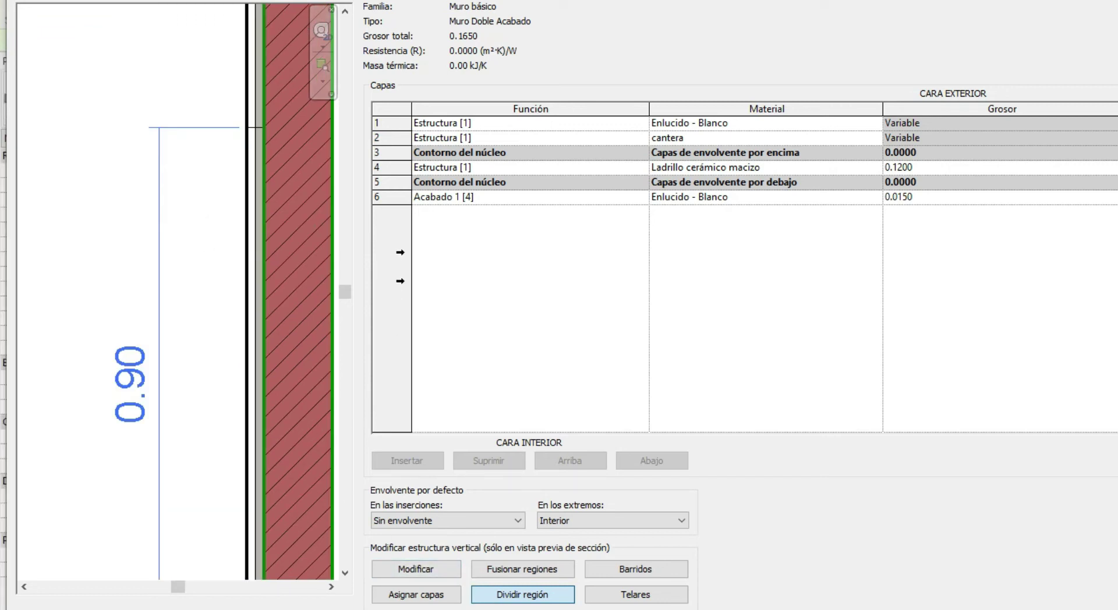
pyautogui.click(403, 123)
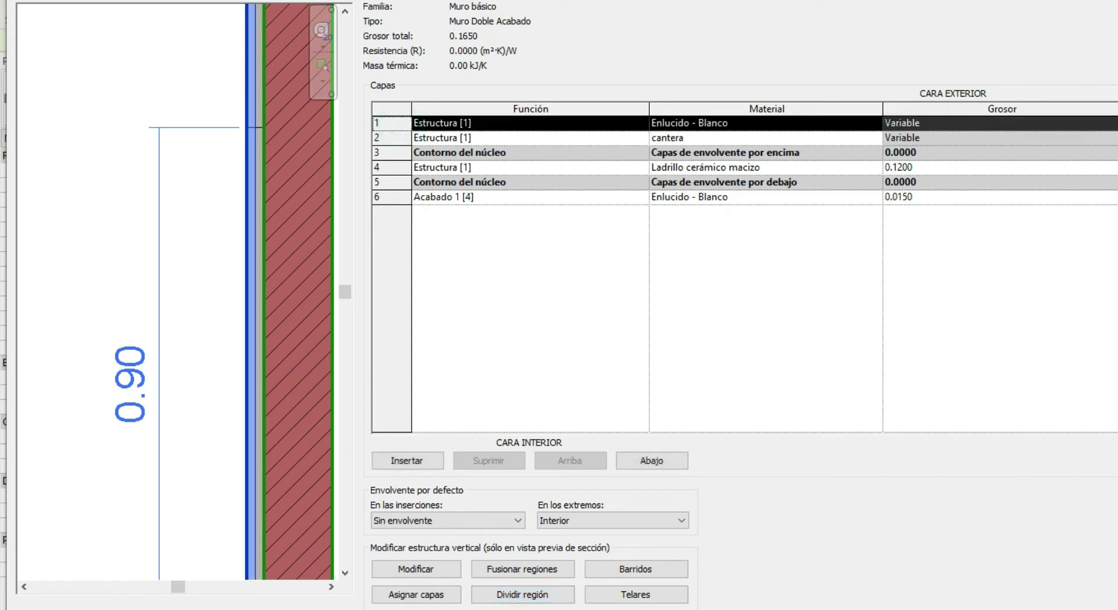
# Step: Merge the outer regions: plaster above 0.90 m, cantera band below, giving 0.1650 total thickness
pyautogui.click(554, 569)
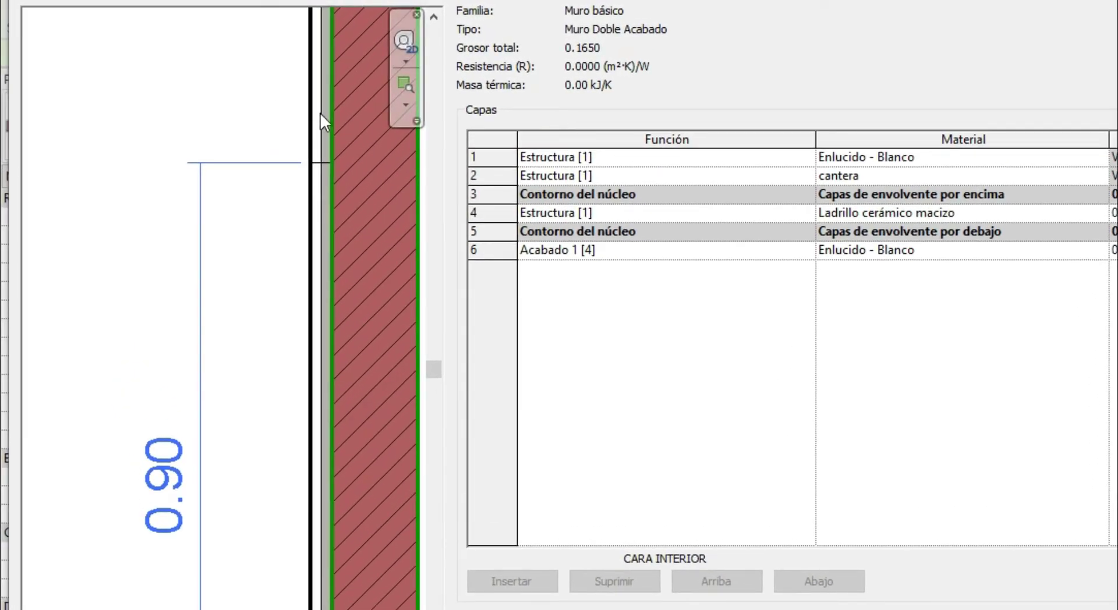
pyautogui.click(322, 112)
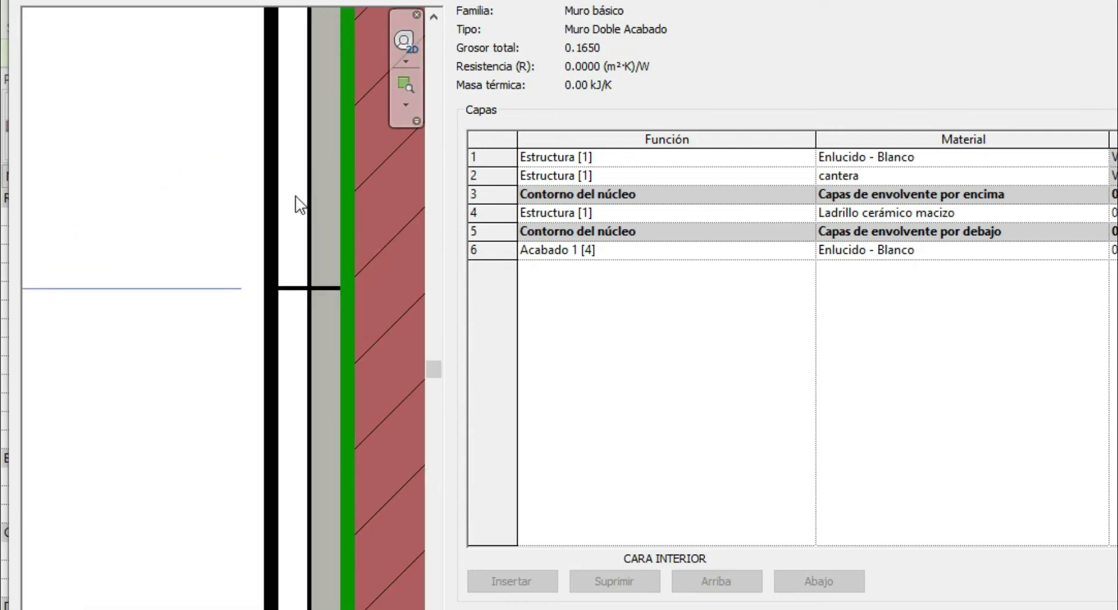
pyautogui.scroll(1, 315, 193)
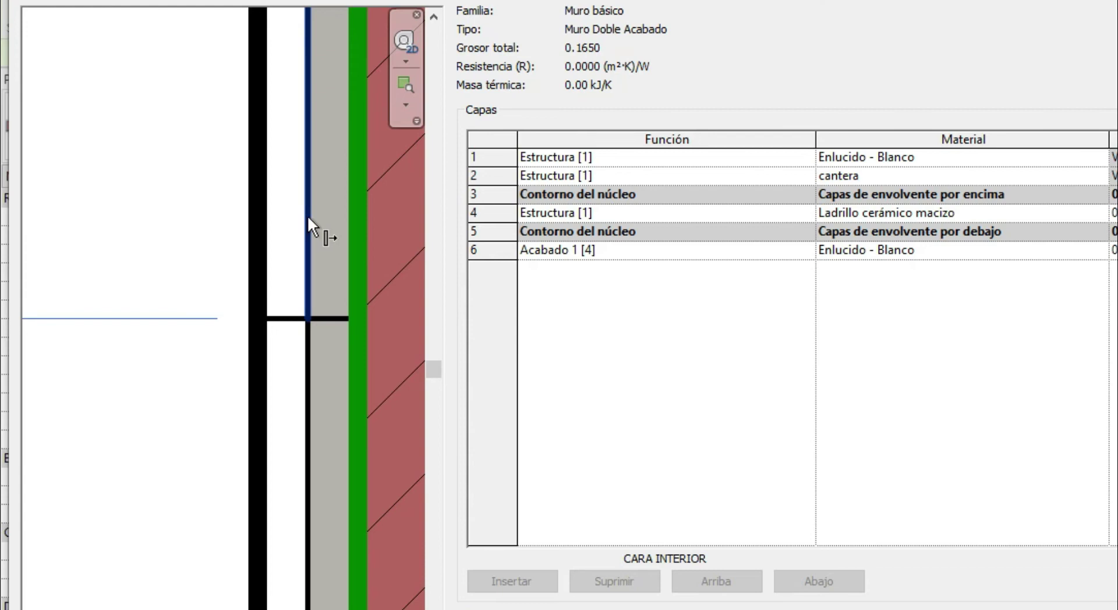
pyautogui.click(307, 215)
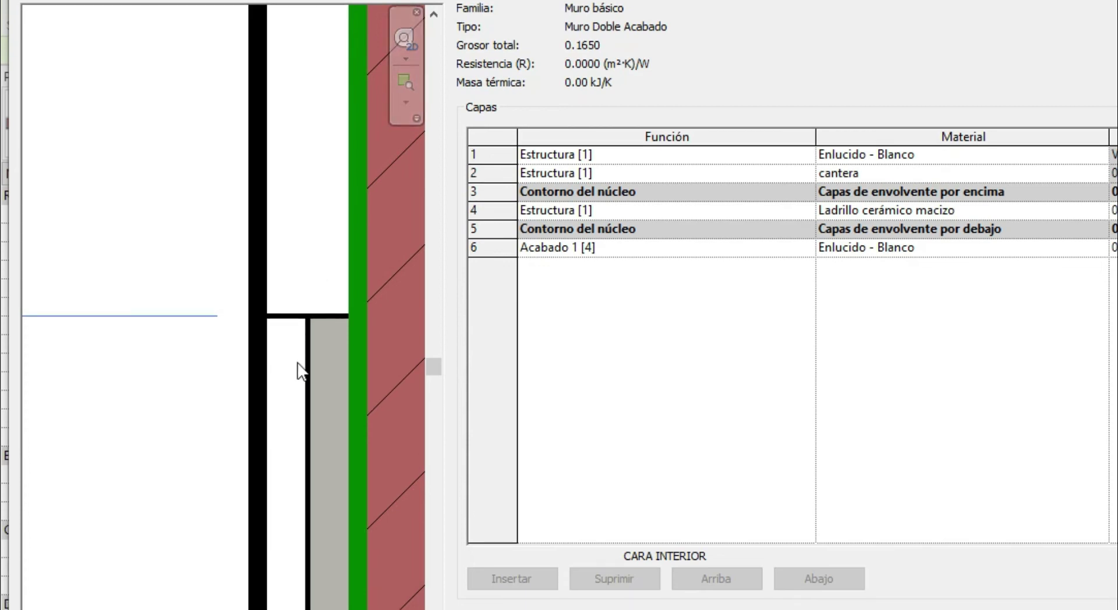
pyautogui.moveTo(307, 415)
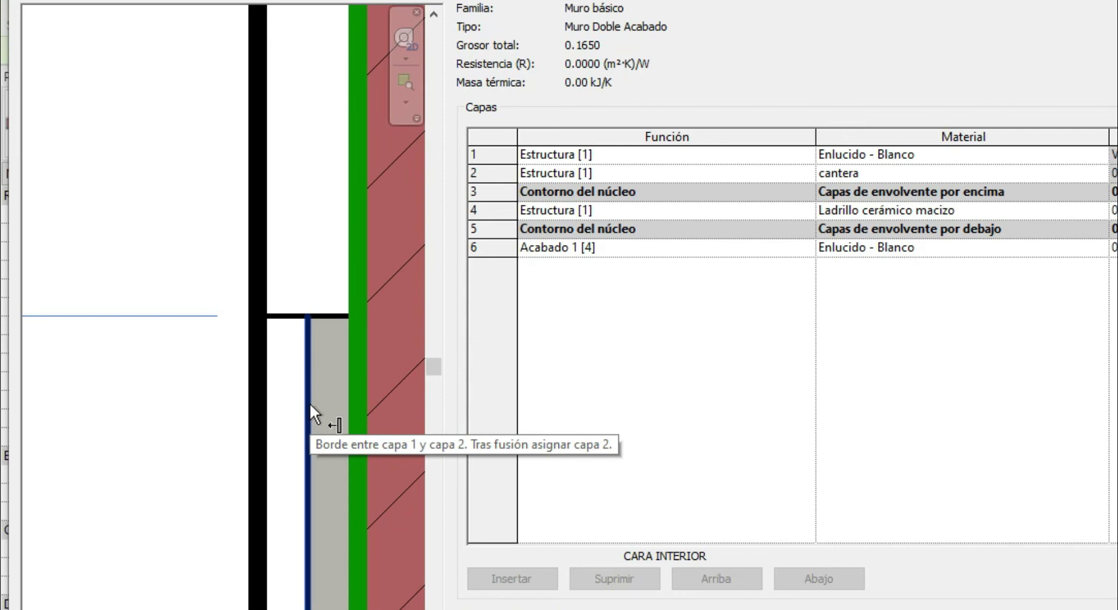
pyautogui.click(310, 406)
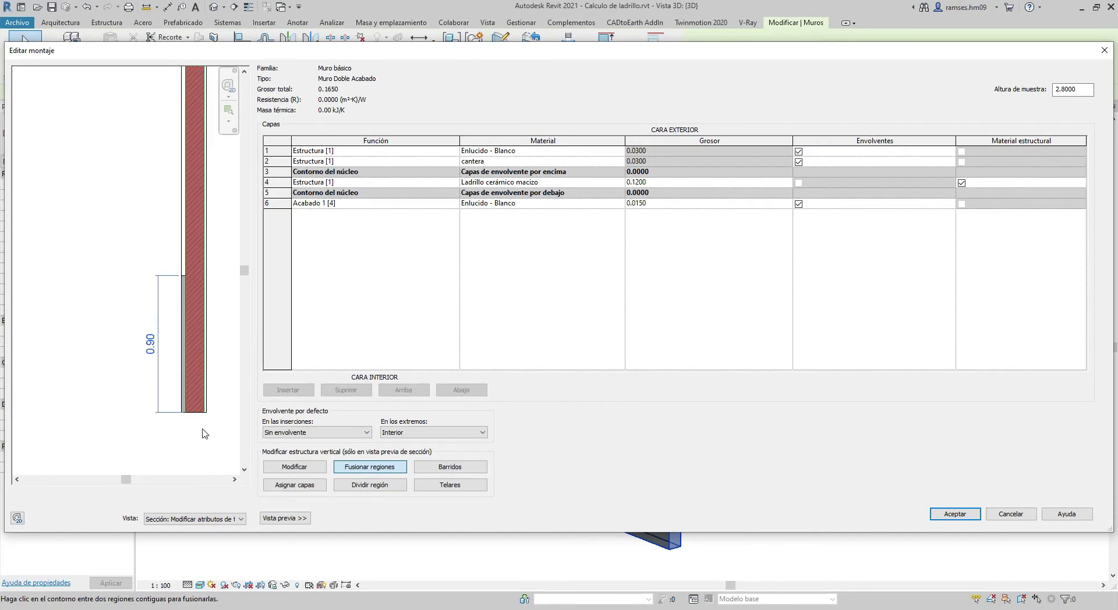
# Step: Apply the edited Muro Doble Acabado type and deselect the wall to see its finishes
pyautogui.click(944, 516)
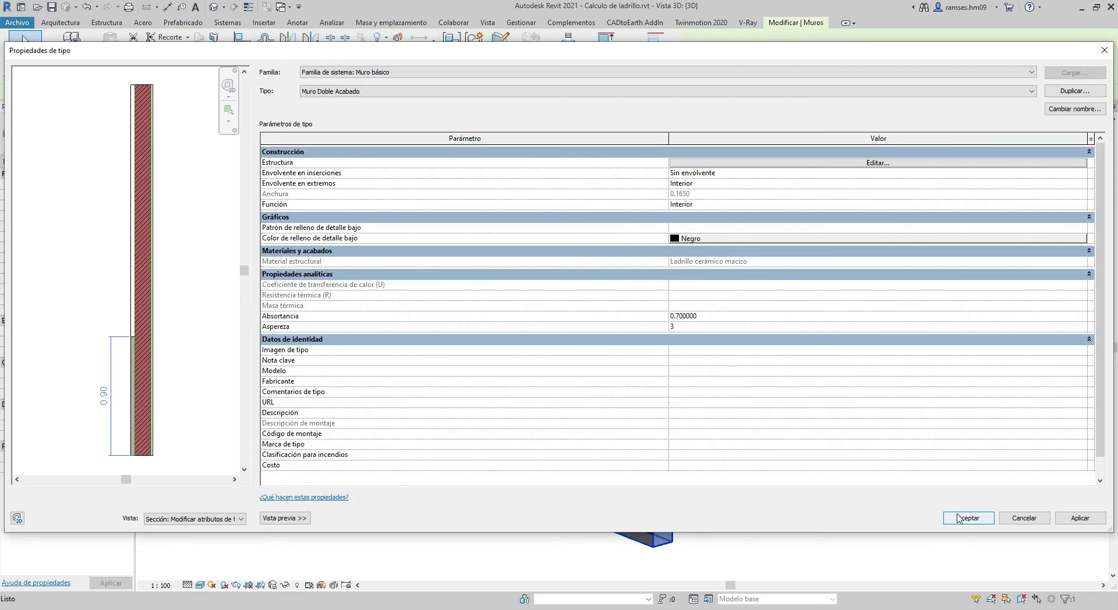
pyautogui.click(959, 518)
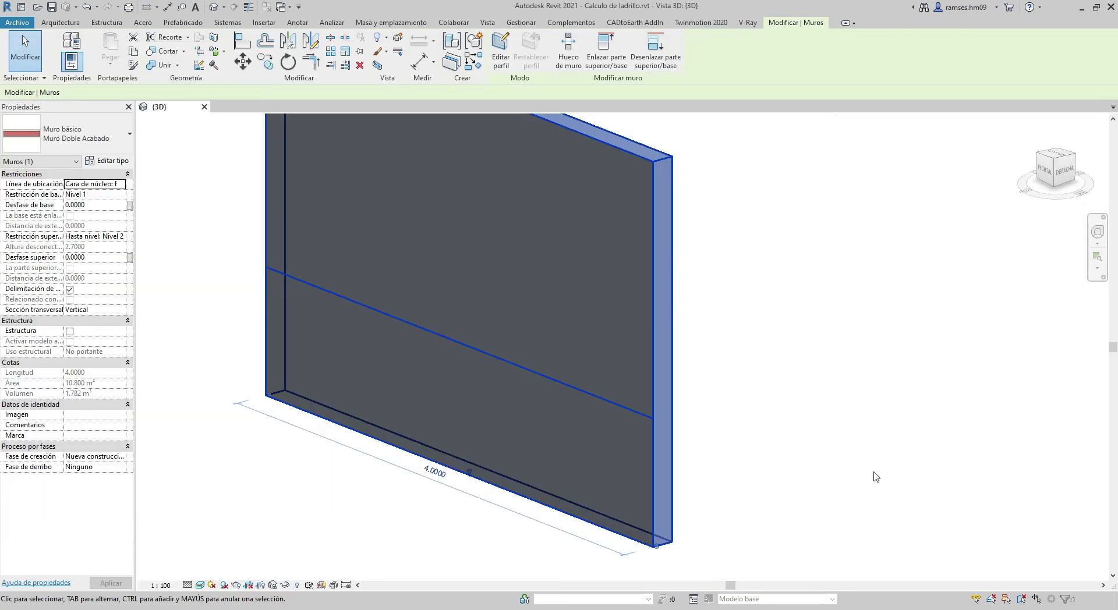
pyautogui.click(787, 452)
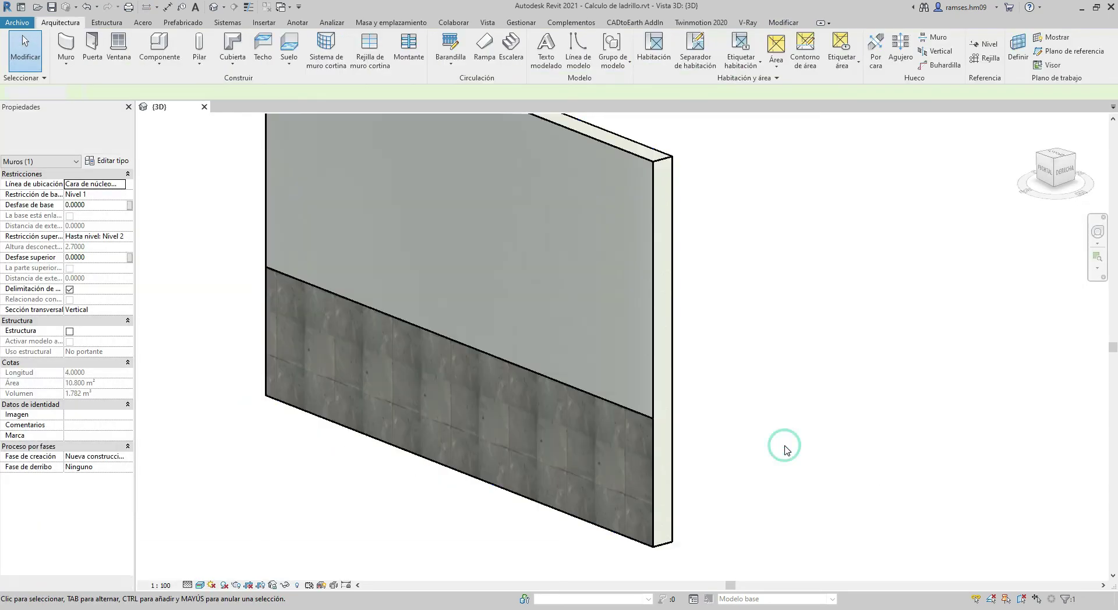
pyautogui.scroll(-3, 782, 450)
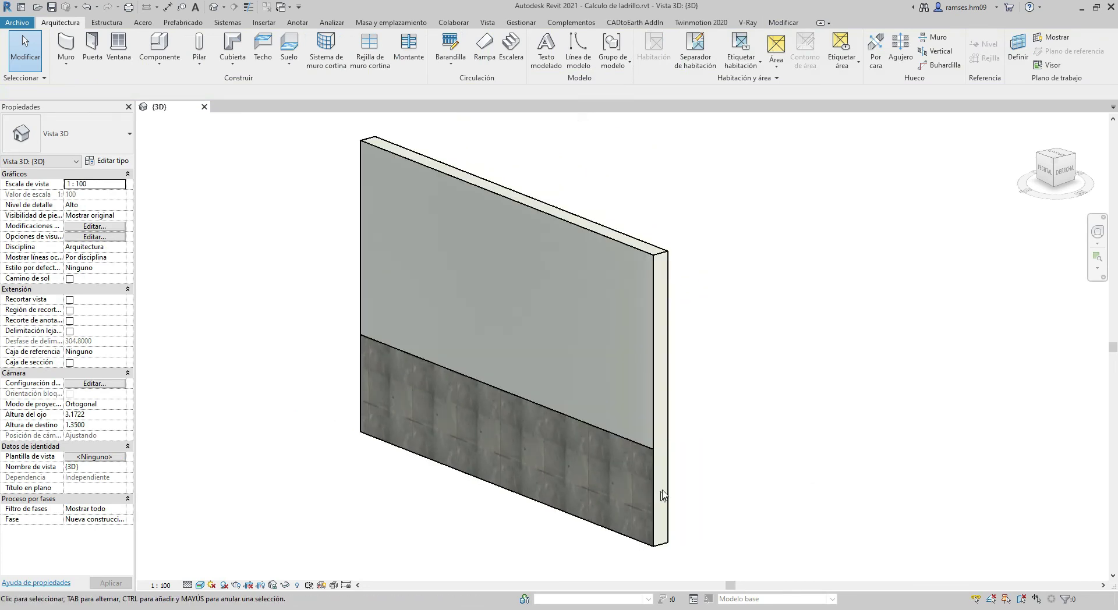
pyautogui.scroll(2, 663, 496)
pyautogui.scroll(1, 631, 375)
pyautogui.scroll(2, 668, 397)
pyautogui.scroll(-1, 720, 483)
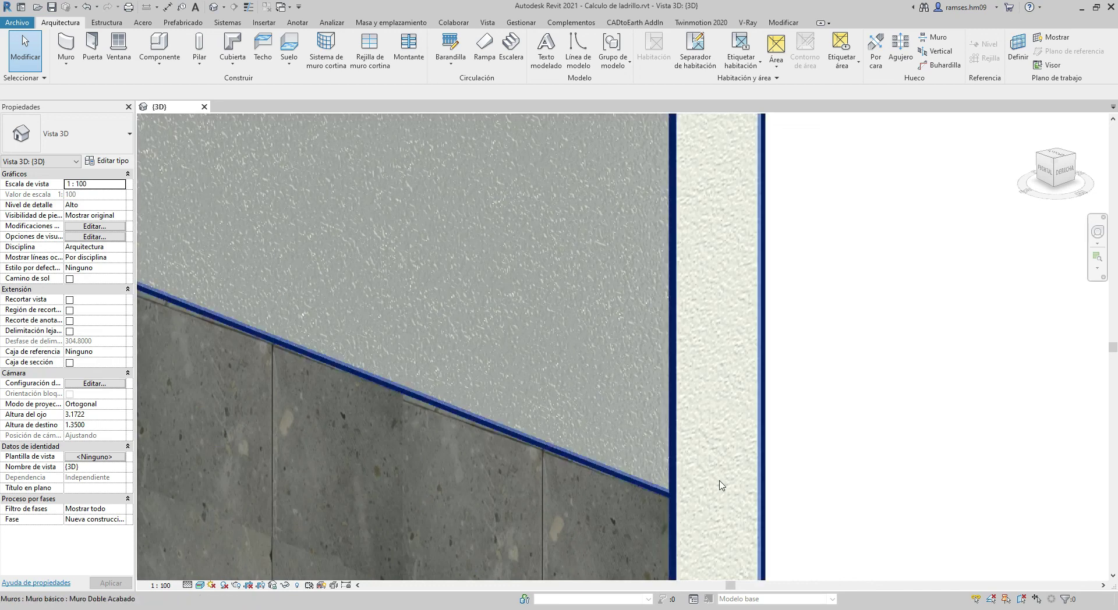
pyautogui.scroll(-1, 681, 479)
pyautogui.scroll(-2, 780, 330)
pyautogui.scroll(-1, 782, 348)
pyautogui.scroll(-1, 781, 350)
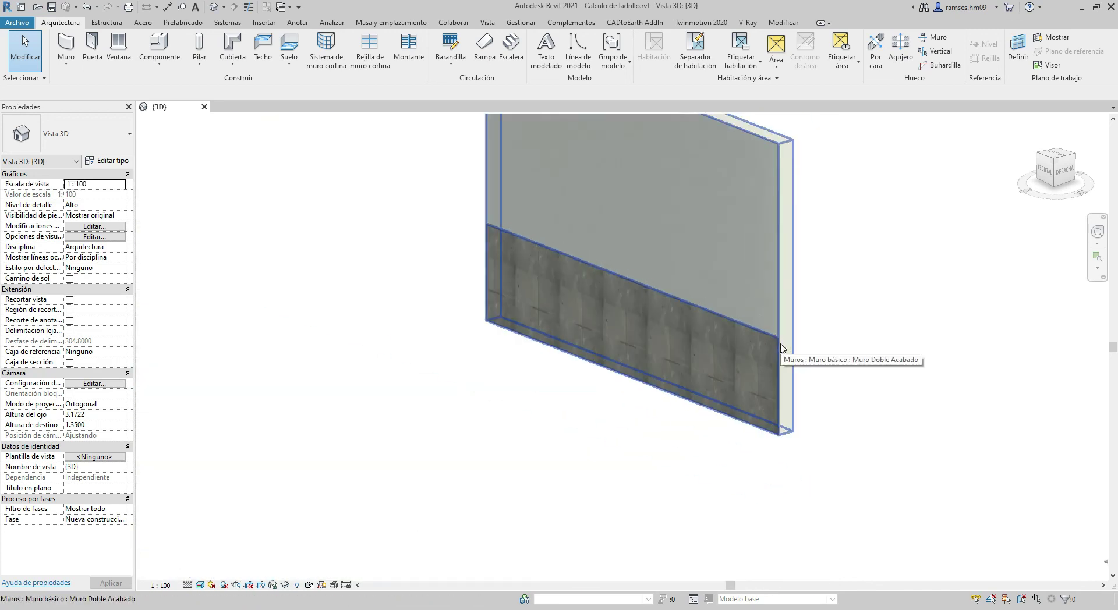
# Step: Pan and zoom to inspect the cantera base band and plaster above in 3D
pyautogui.moveTo(781, 354)
pyautogui.mouseDown(button='middle')
pyautogui.moveTo(719, 471)
pyautogui.moveTo(774, 400)
pyautogui.mouseUp(button='middle')
pyautogui.scroll(5, 774, 400)
pyautogui.scroll(-5, 752, 495)
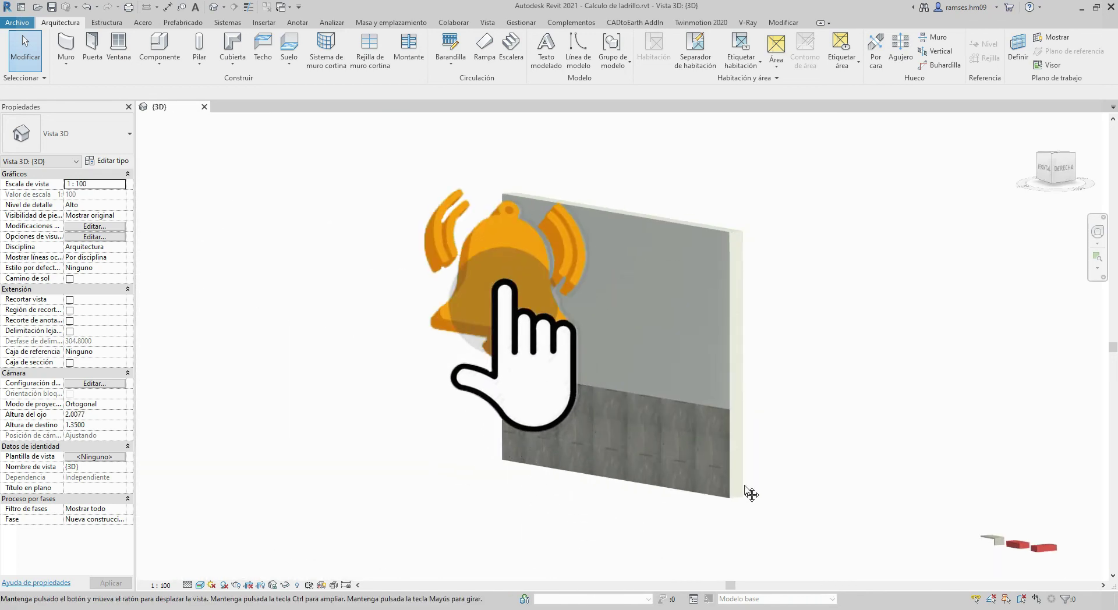
pyautogui.scroll(3, 746, 466)
pyautogui.scroll(-1, 755, 439)
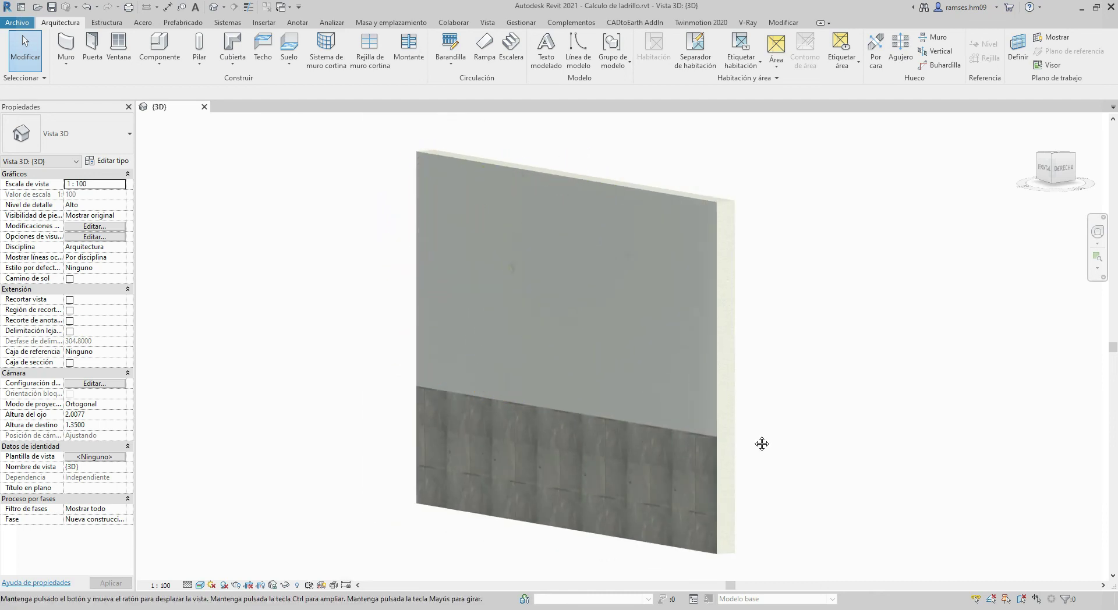
pyautogui.moveTo(761, 444); pyautogui.dragTo(749, 450, button='middle')
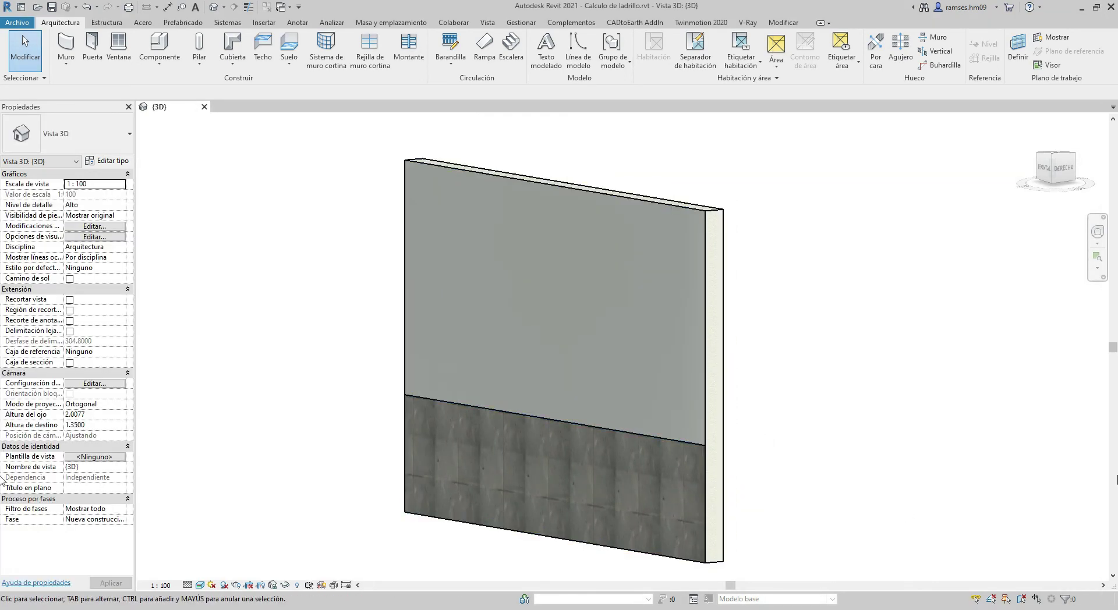